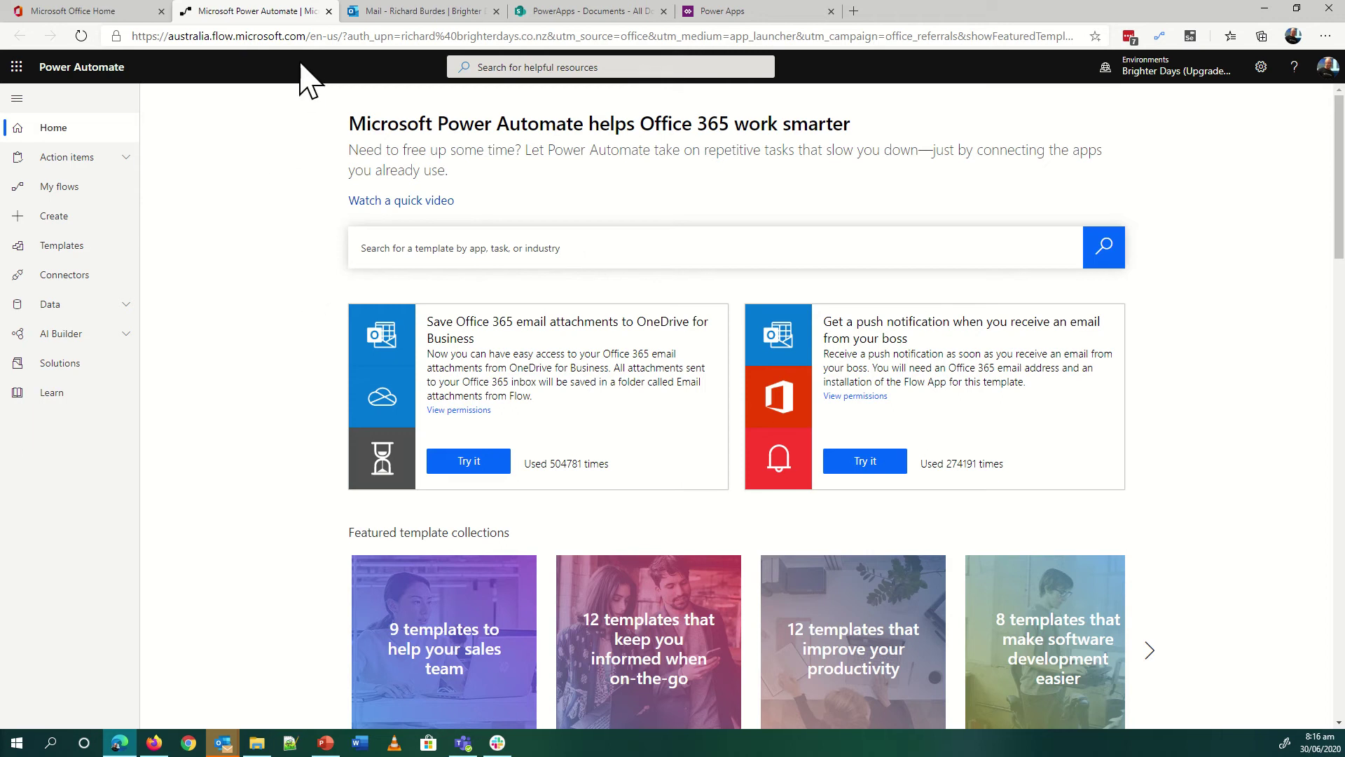
Bring up the SharePoint PowerApps Documents library and locate DemoBook.xlsx.
{"action": "left_click", "coordinate": [565, 12]}
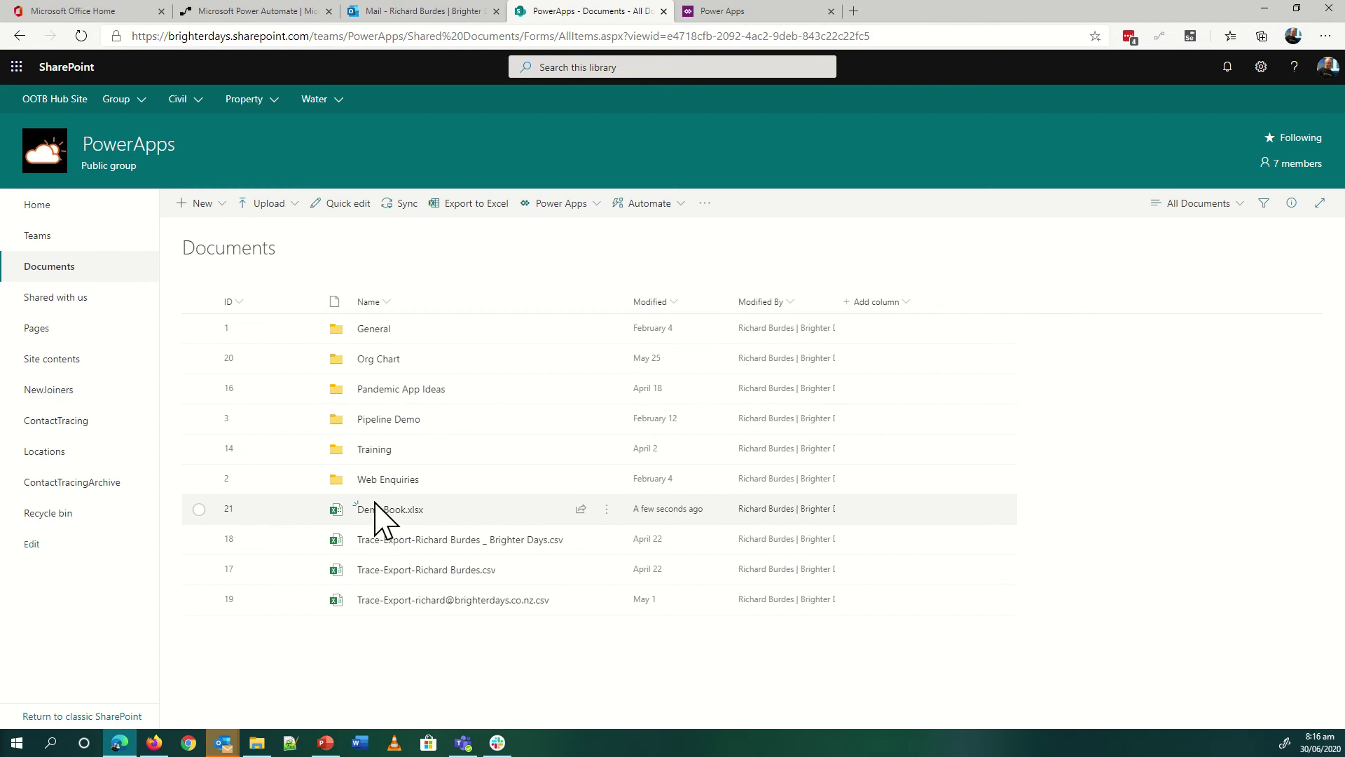
{"action": "mouse_move", "coordinate": [412, 519]}
Create an instant flow named 'File Attach' using the Manually trigger a flow trigger.
{"action": "left_click", "coordinate": [252, 13]}
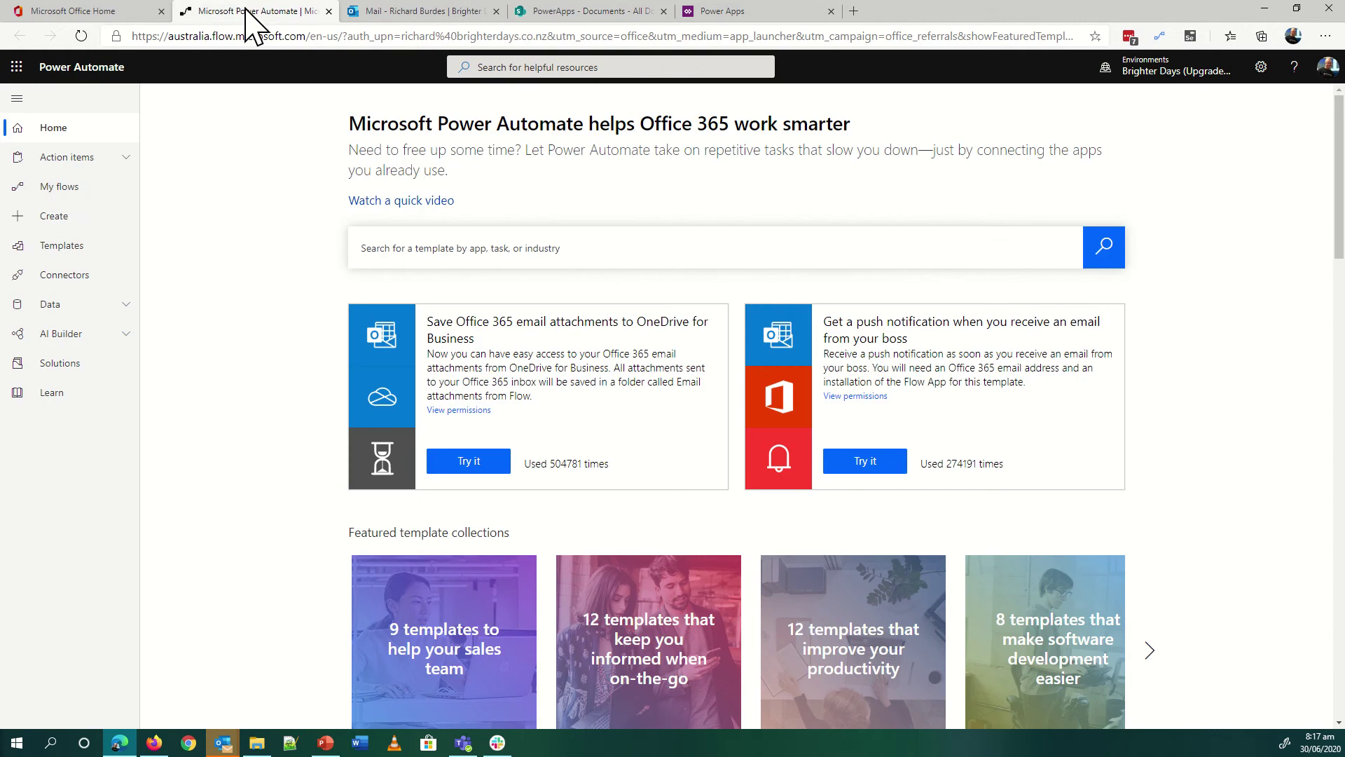
{"action": "left_click", "coordinate": [56, 215]}
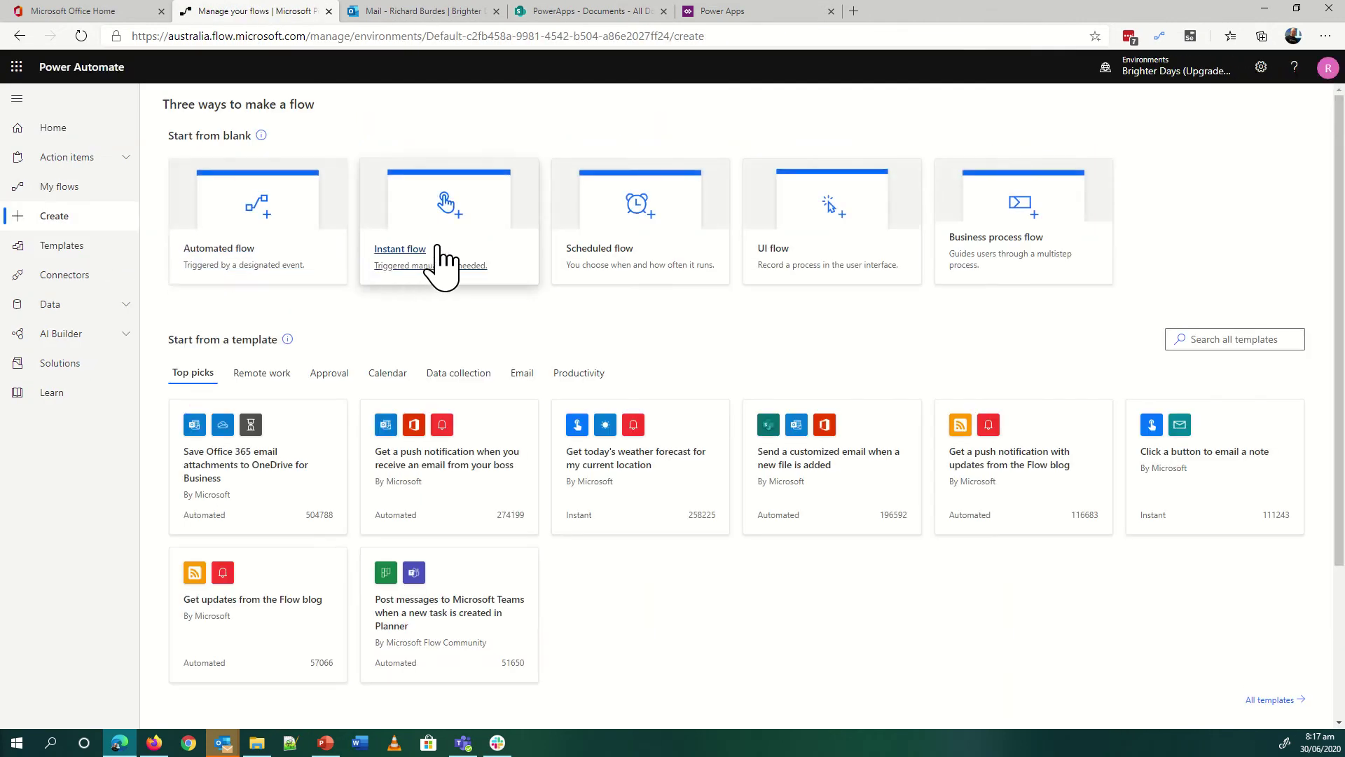
{"action": "left_click", "coordinate": [444, 259]}
{"action": "left_click", "coordinate": [771, 323]}
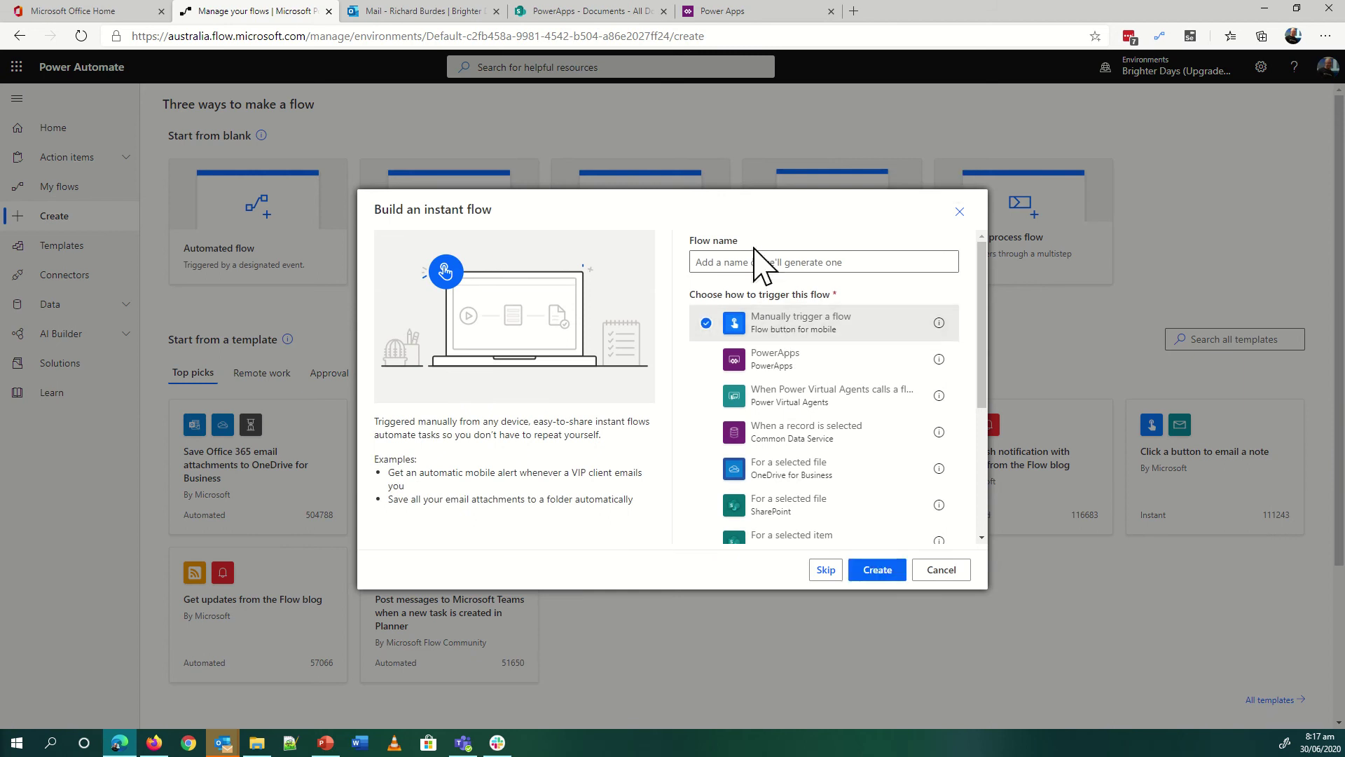
{"action": "left_click", "coordinate": [754, 262]}
{"action": "type", "text": "File Attach"}
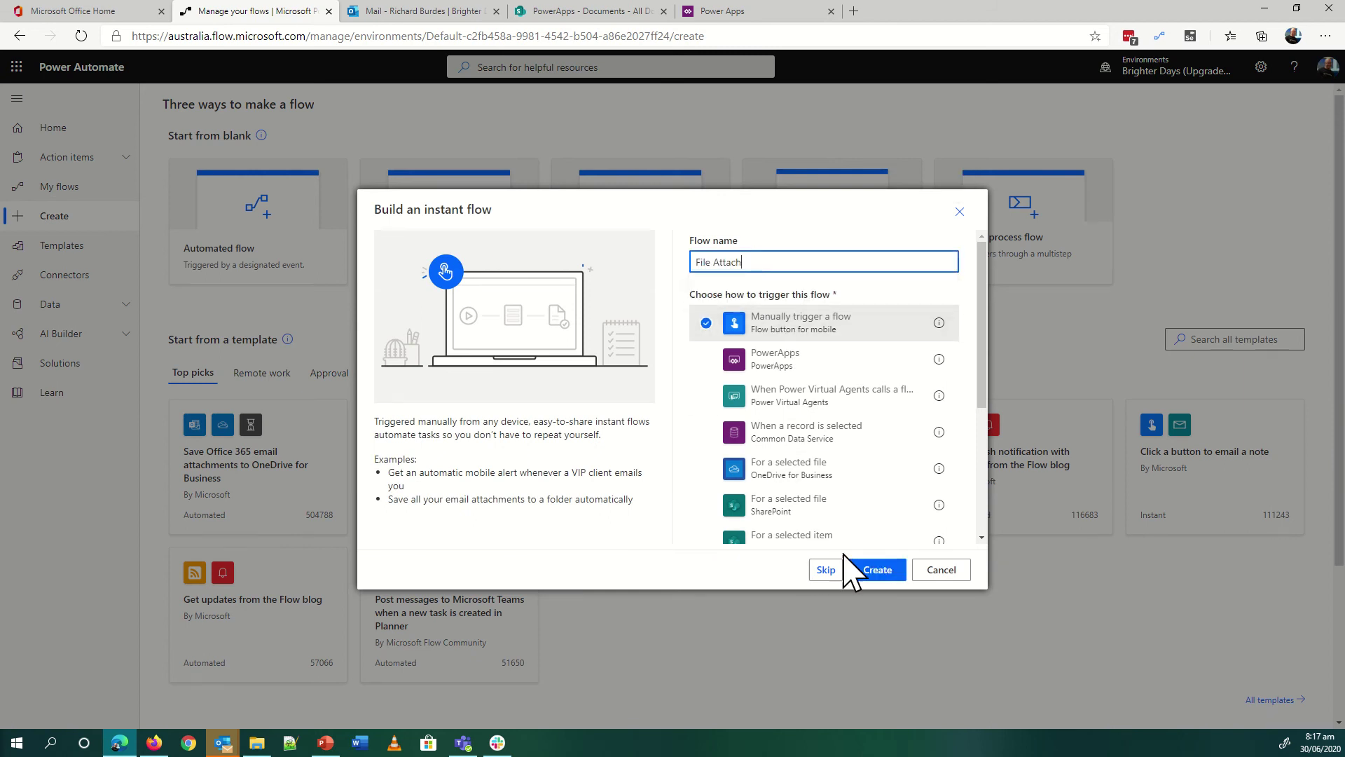
{"action": "left_click", "coordinate": [866, 570]}
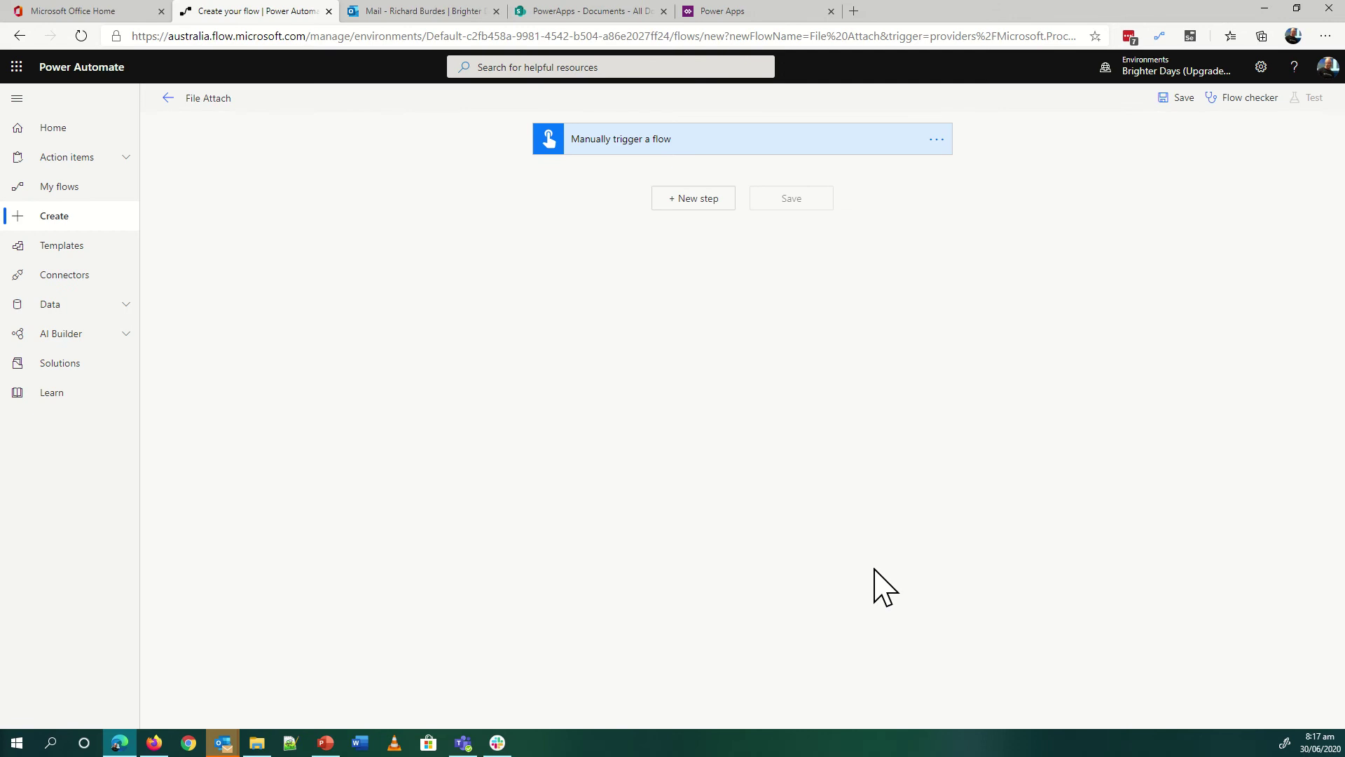
Add SharePoint Get files (properties only) on PowerApps' Documents library, filtered by 'ID eq 21'.
{"action": "left_click", "coordinate": [694, 202]}
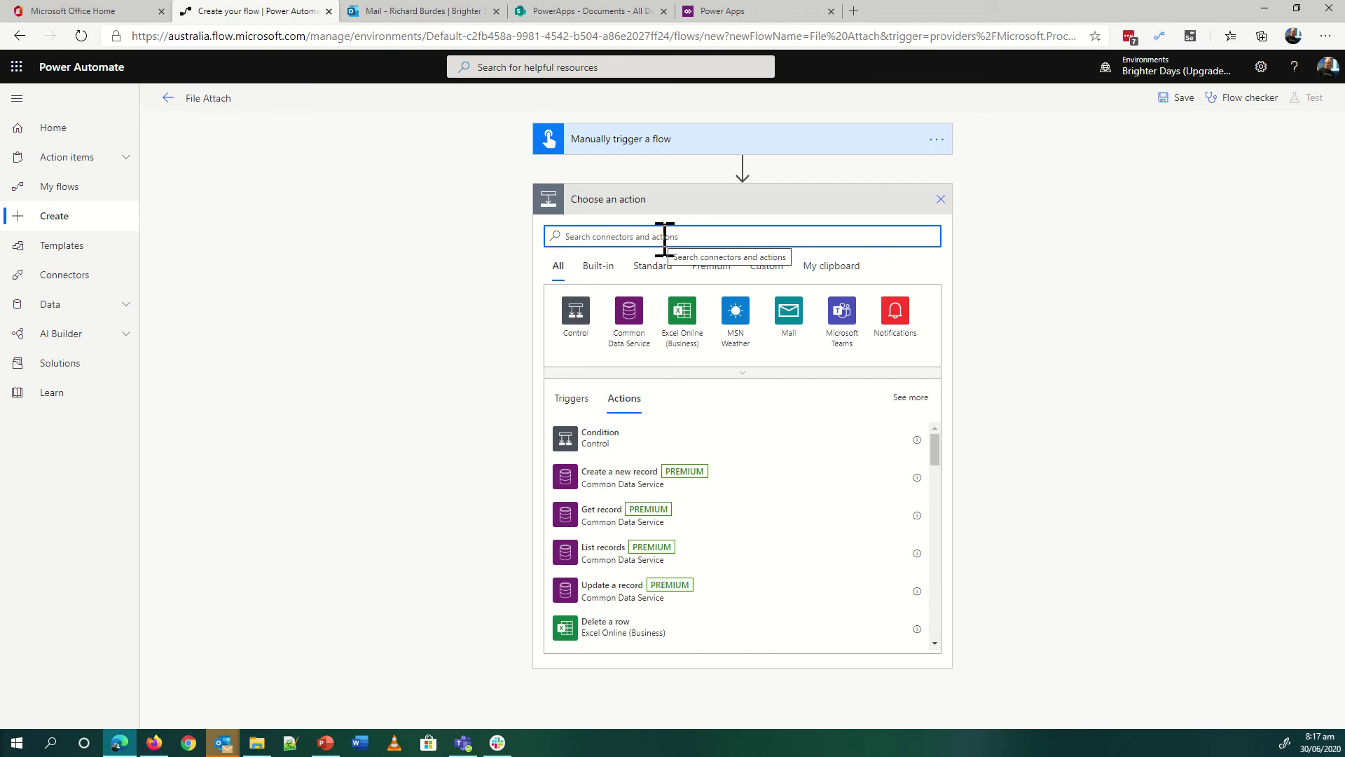
{"action": "type", "text": "get file"}
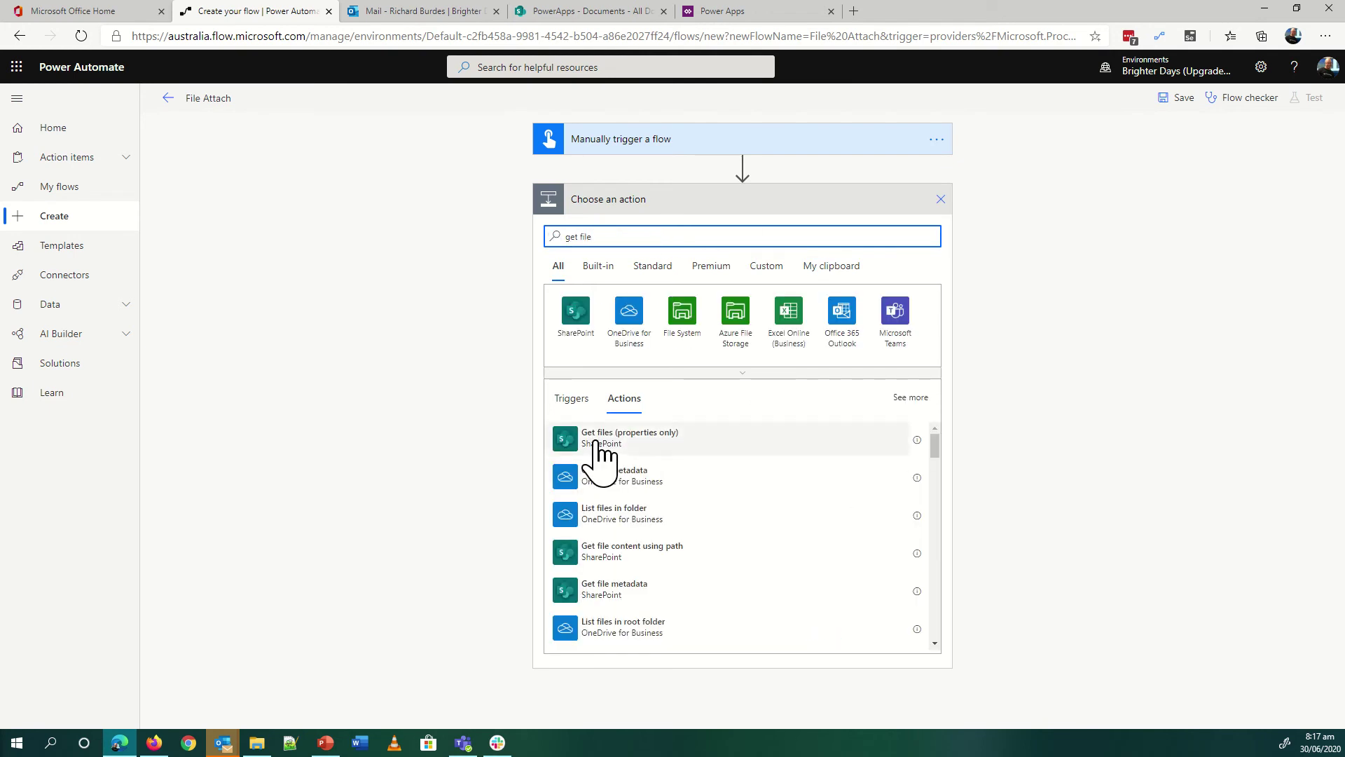
{"action": "left_click", "coordinate": [609, 445]}
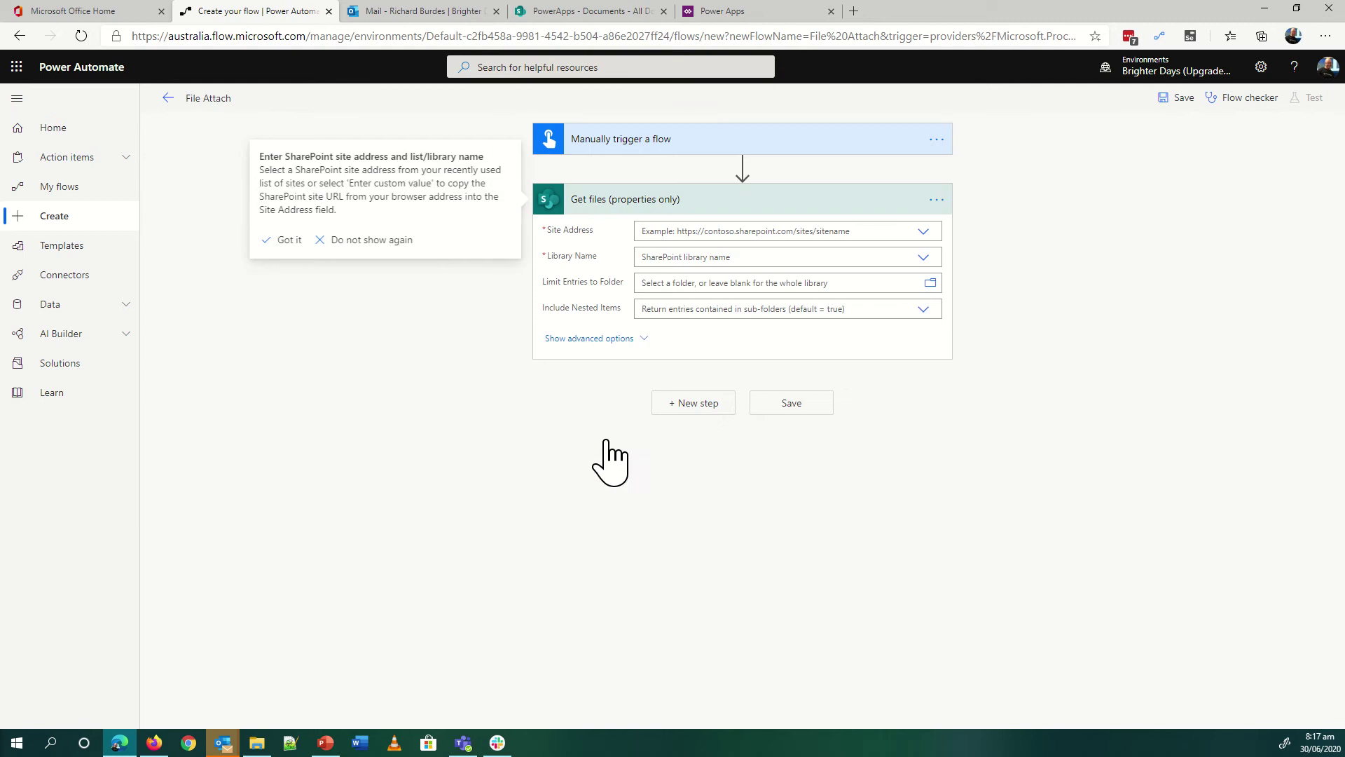
{"action": "left_click", "coordinate": [925, 232]}
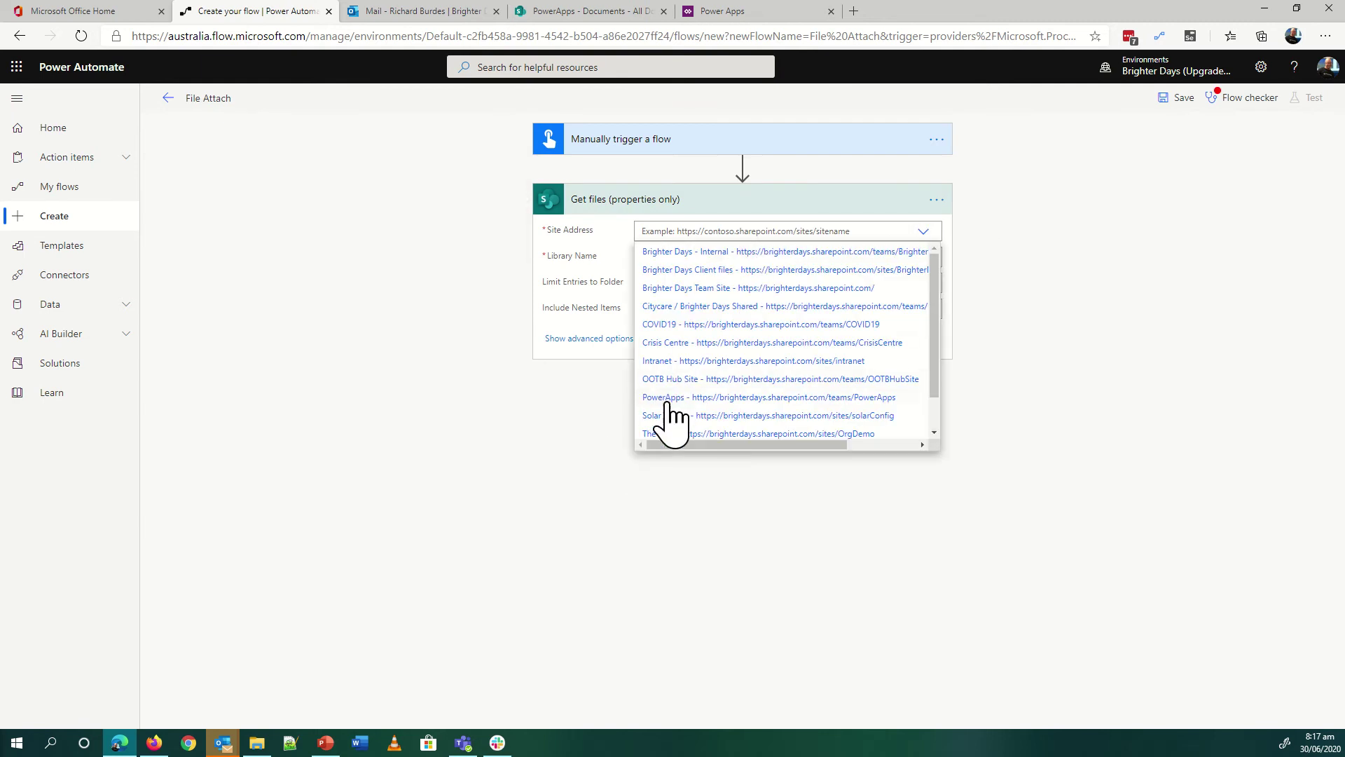
{"action": "left_click", "coordinate": [672, 402]}
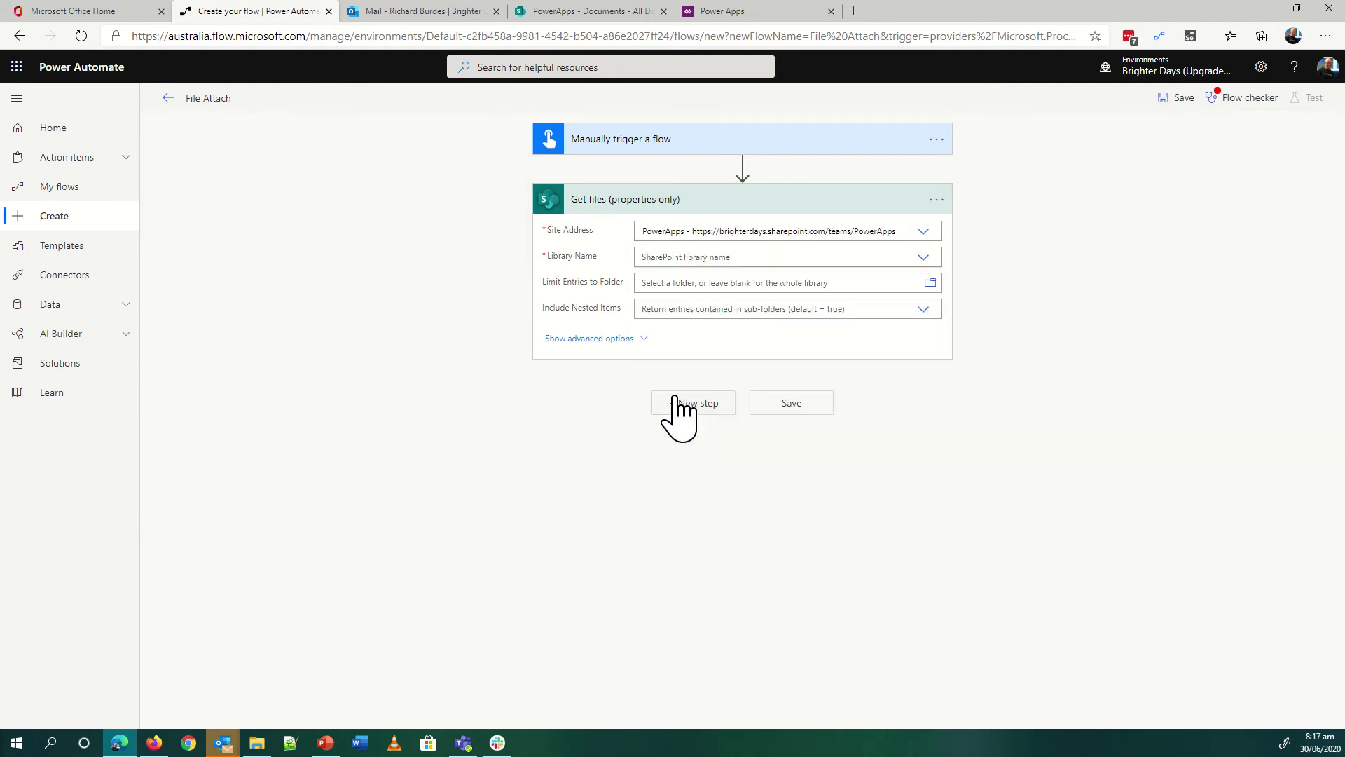
{"action": "left_click", "coordinate": [924, 257]}
{"action": "left_click", "coordinate": [683, 278]}
{"action": "left_click", "coordinate": [588, 339]}
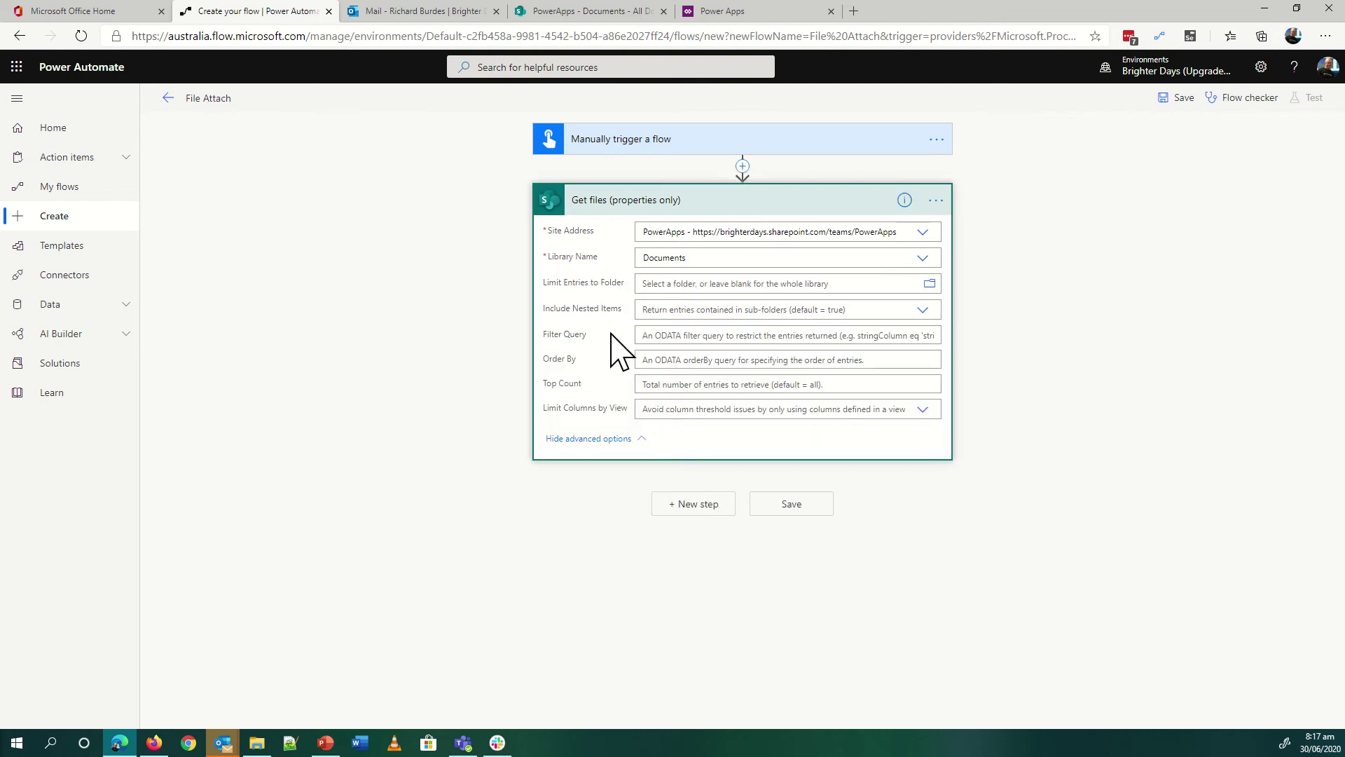
{"action": "left_click", "coordinate": [660, 335]}
{"action": "type", "text": "ID eq 21"}
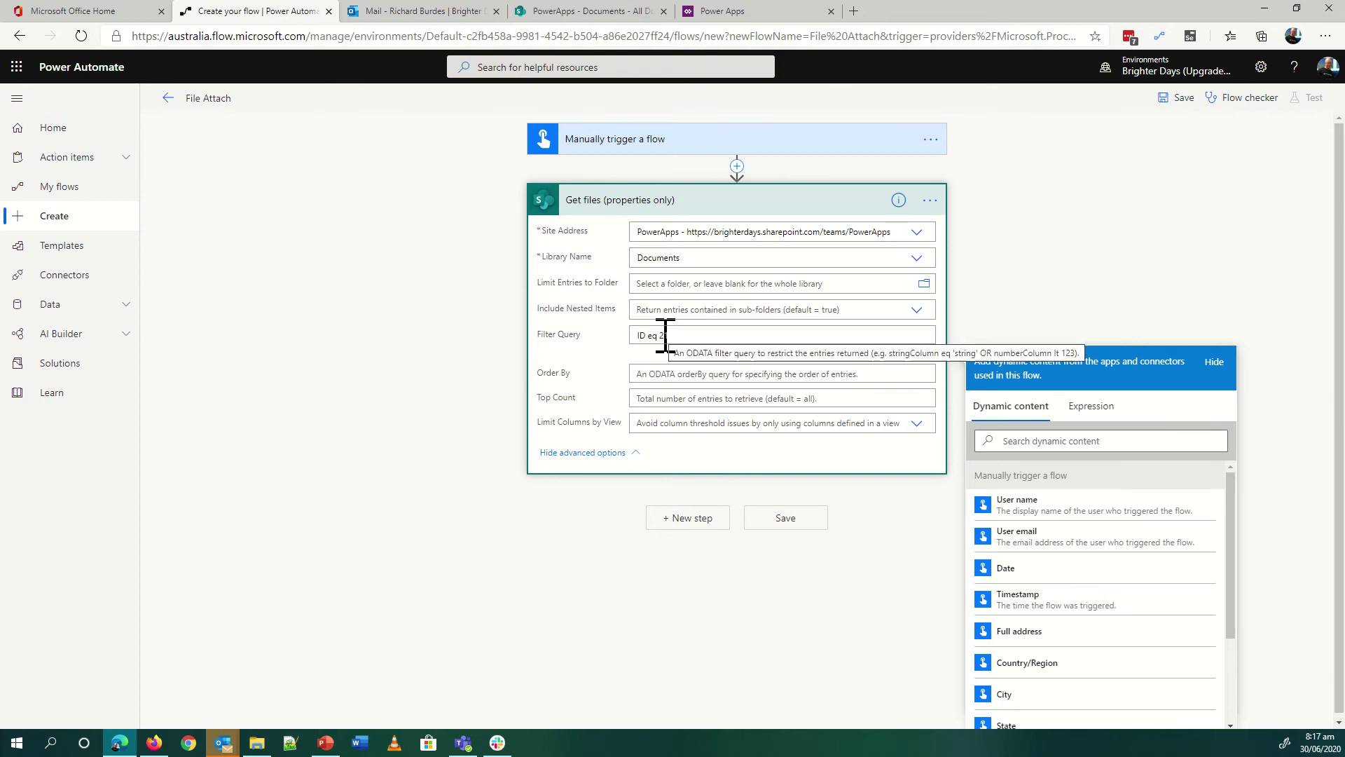
Add a SharePoint Get file content action targeting the PowerApps site.
{"action": "left_click", "coordinate": [700, 520]}
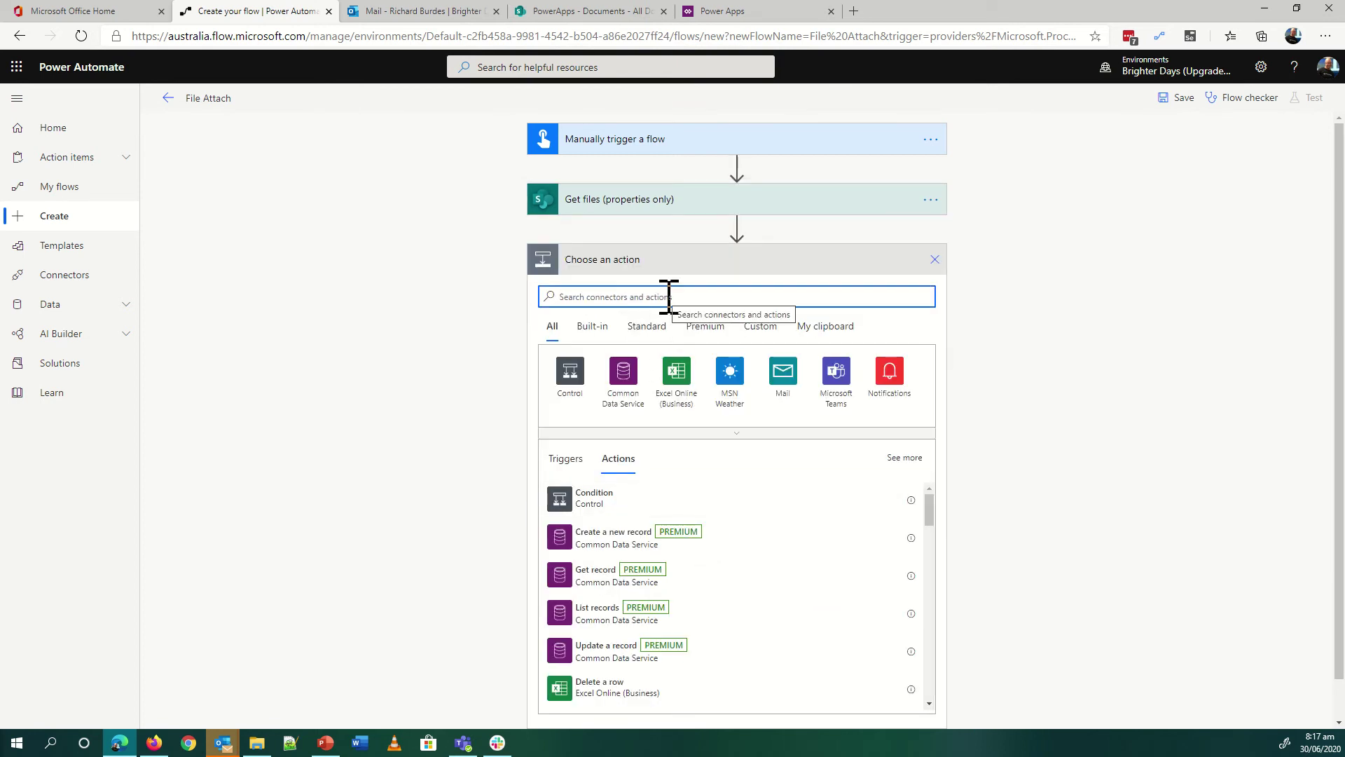
{"action": "type", "text": "get fil"}
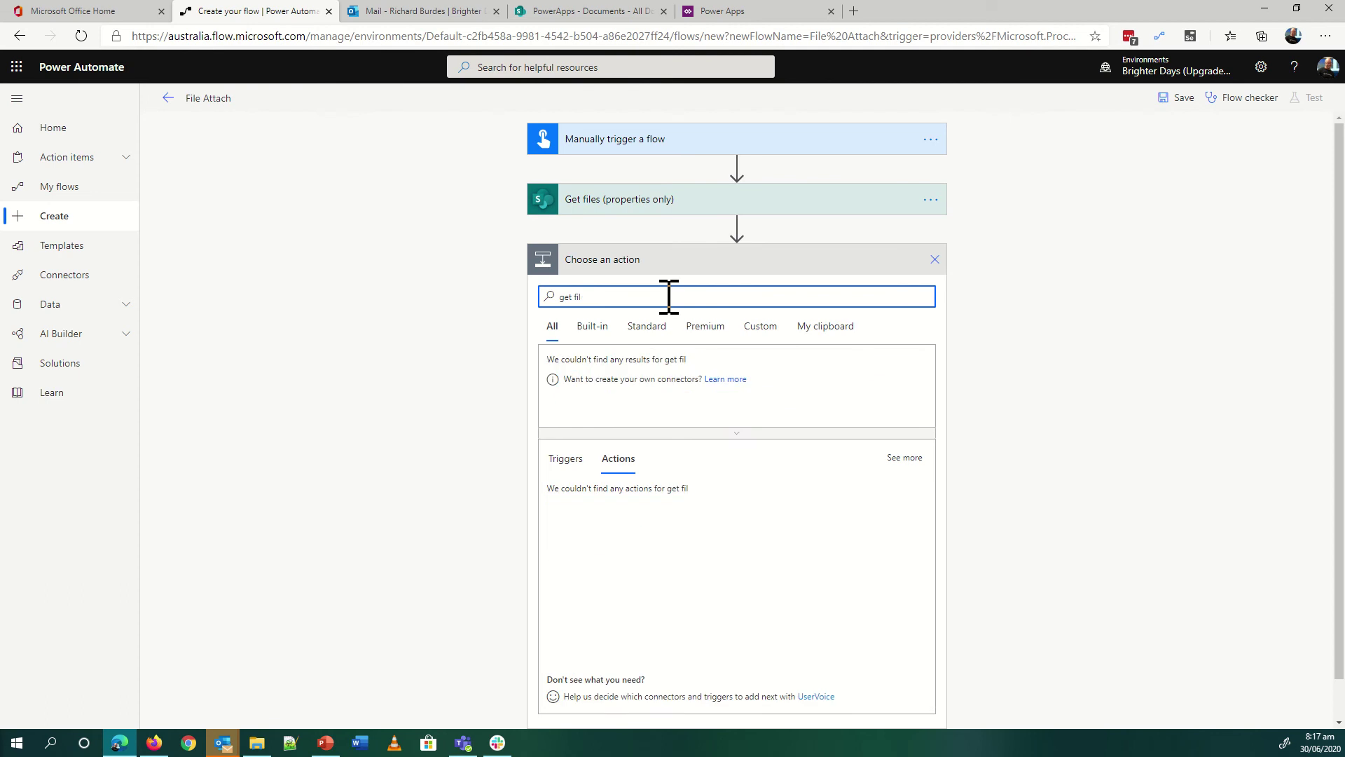
{"action": "type", "text": "e co"}
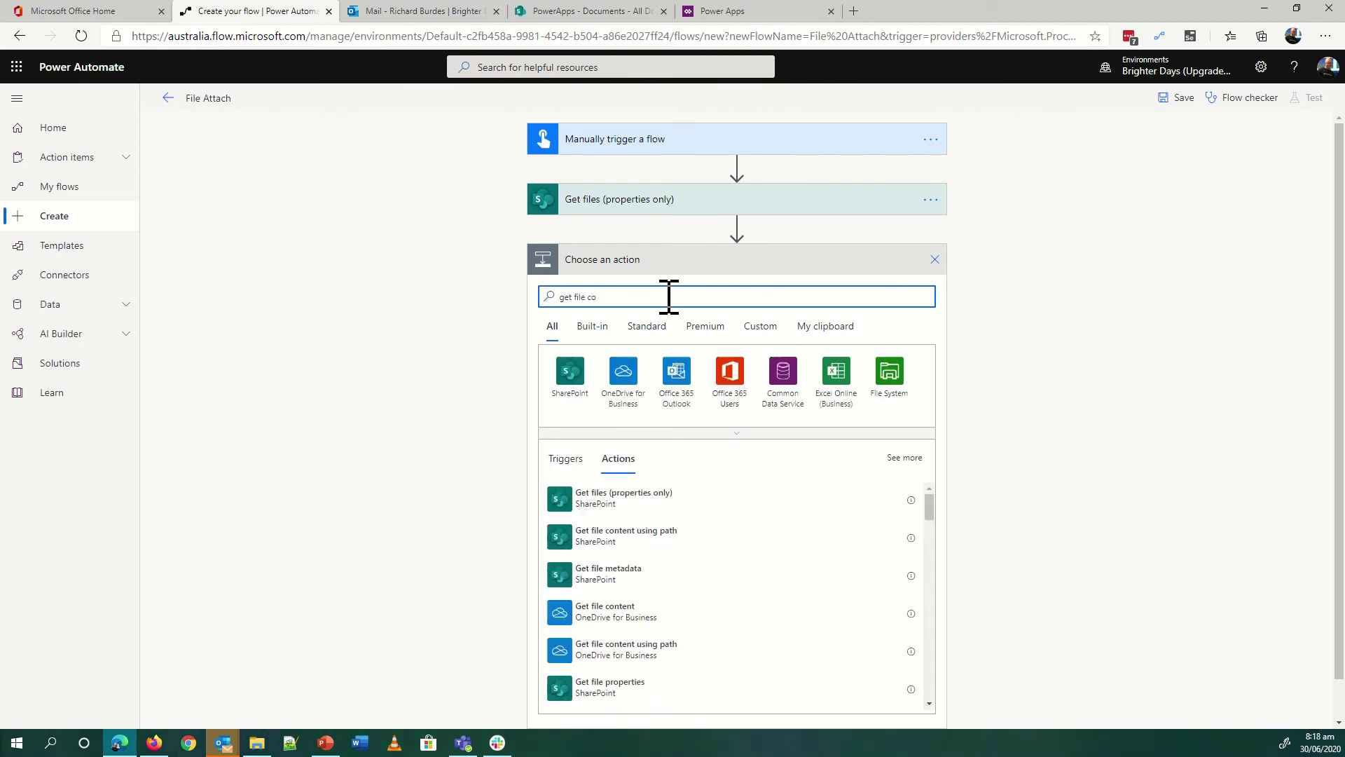
{"action": "scroll", "coordinate": [631, 603], "scroll_direction": "down", "scroll_amount": 3}
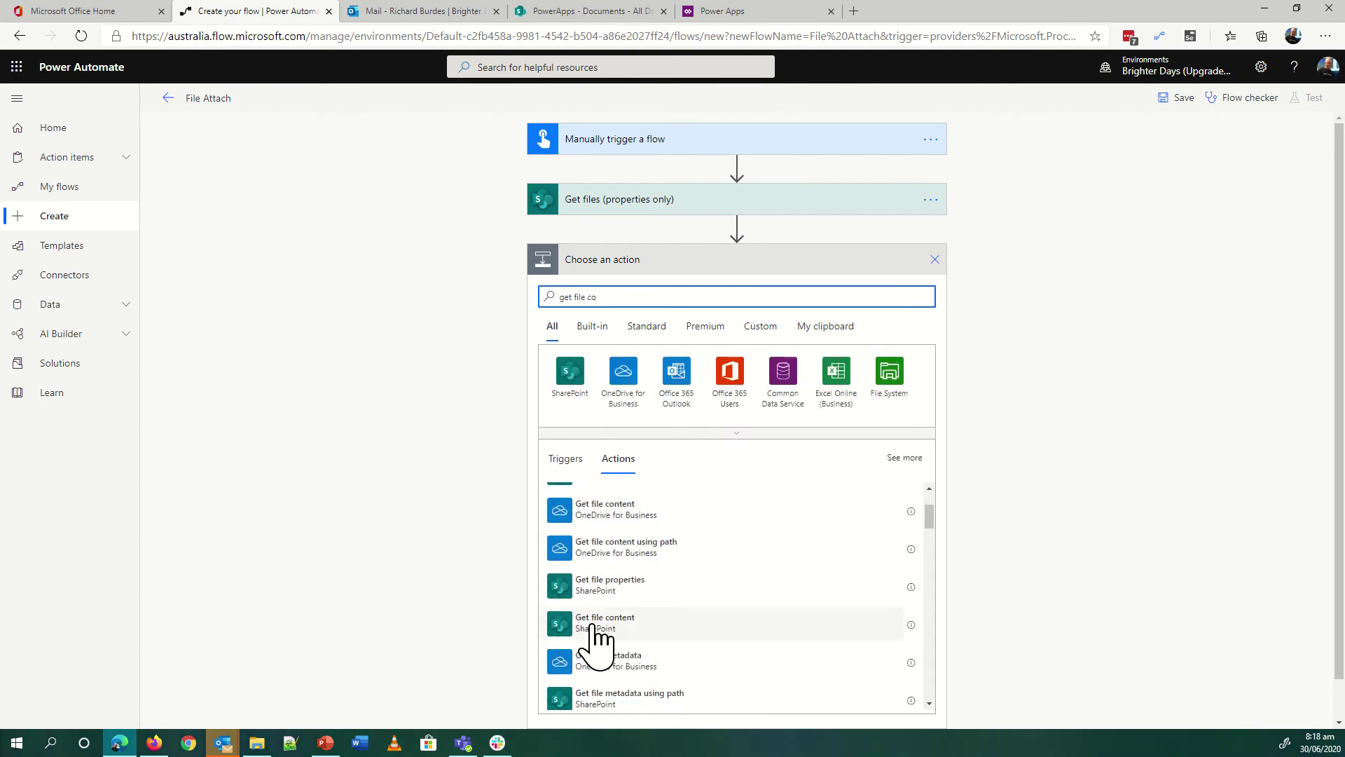
{"action": "left_click", "coordinate": [598, 627]}
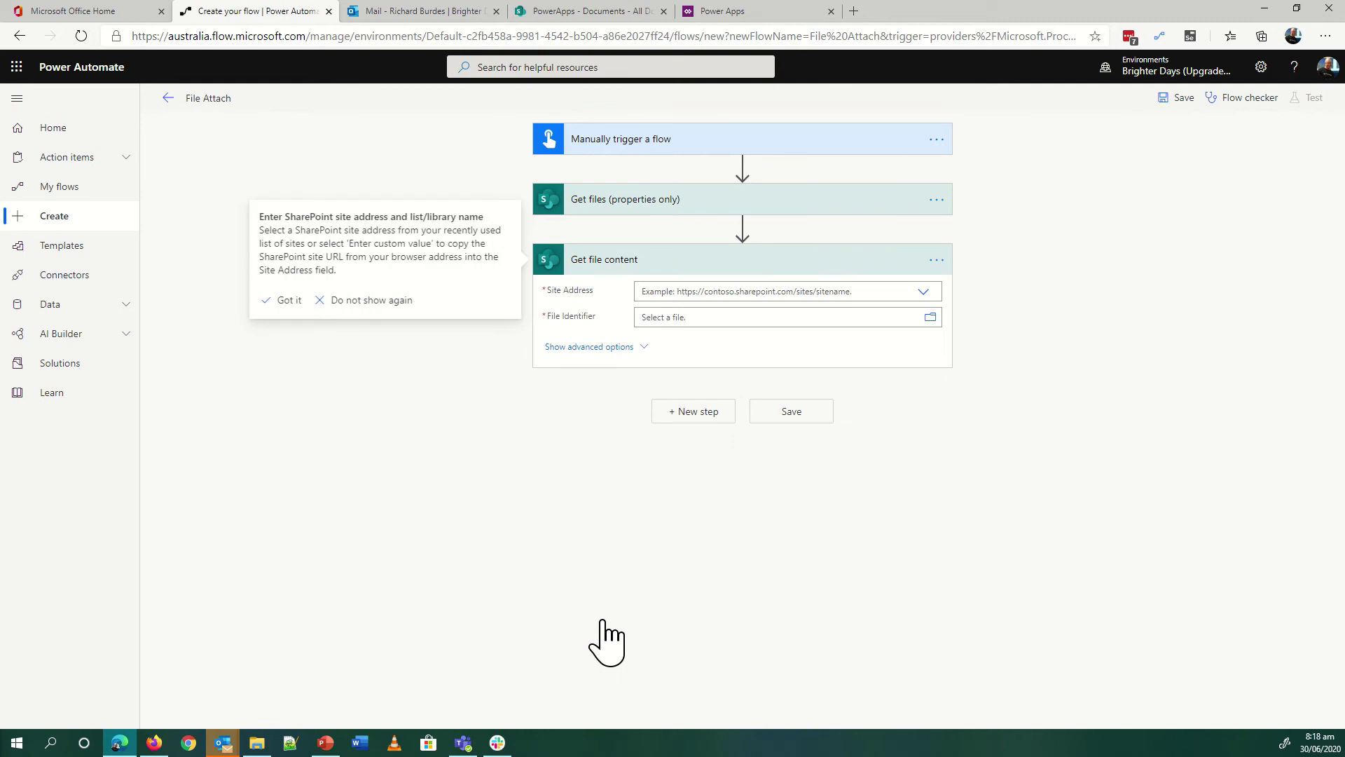
{"action": "left_click", "coordinate": [922, 293]}
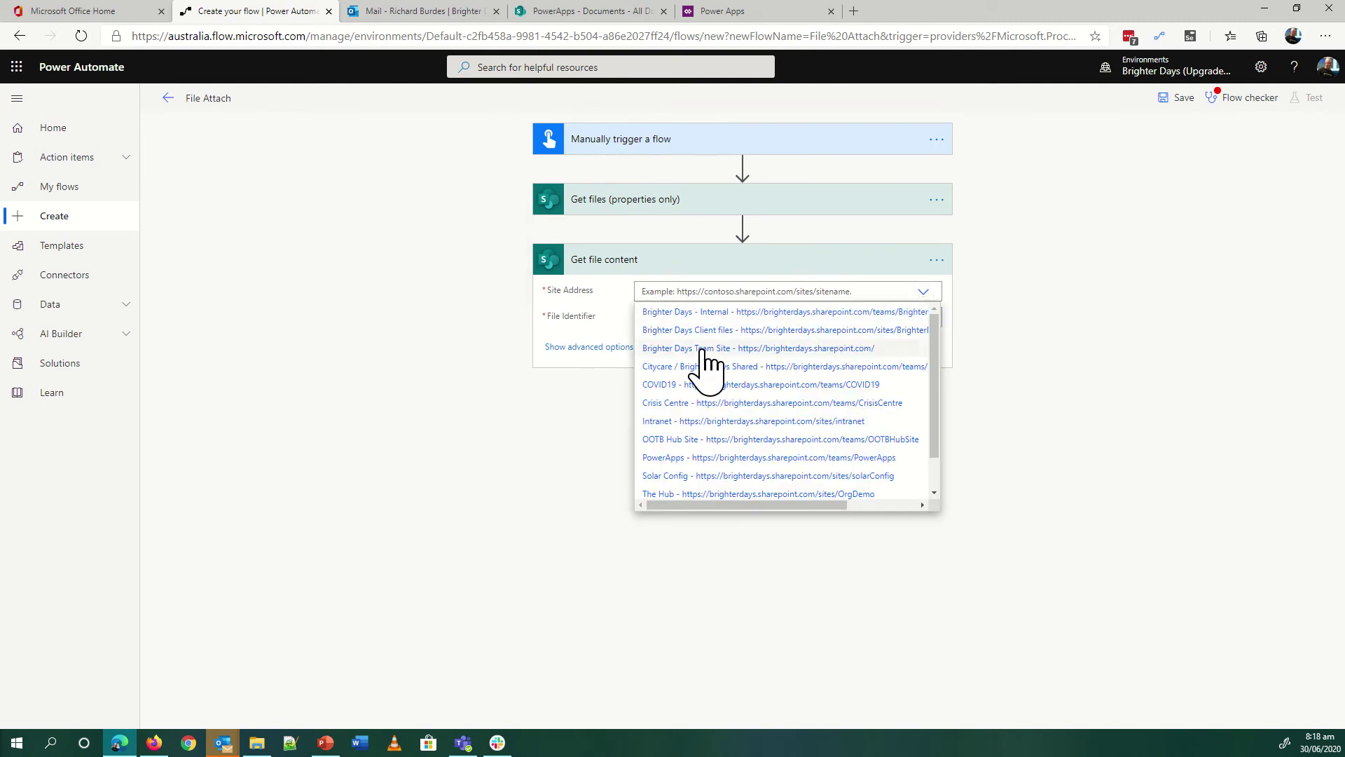
{"action": "left_click", "coordinate": [666, 459]}
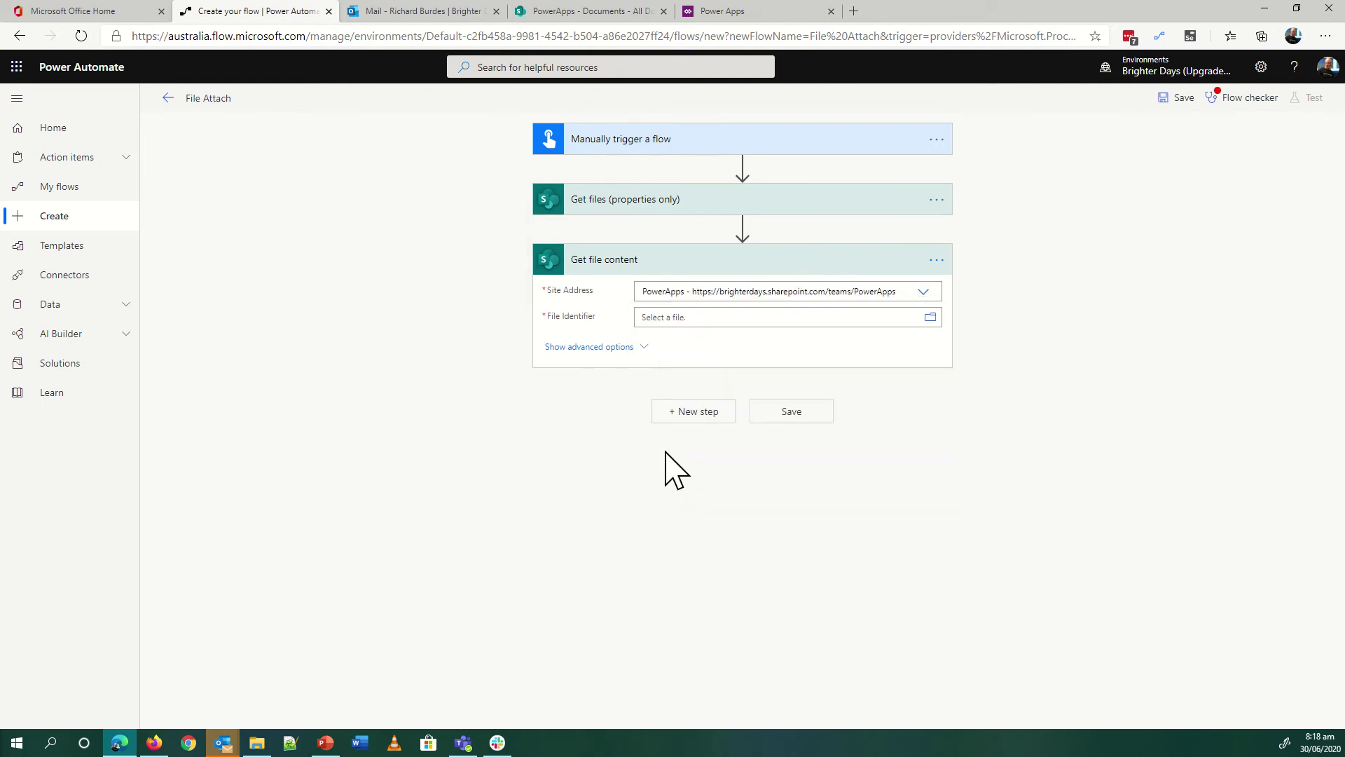
Set its File Identifier to the Get files Identifier, creating an Apply to each loop.
{"action": "left_click", "coordinate": [662, 320]}
{"action": "triple_click", "coordinate": [571, 317]}
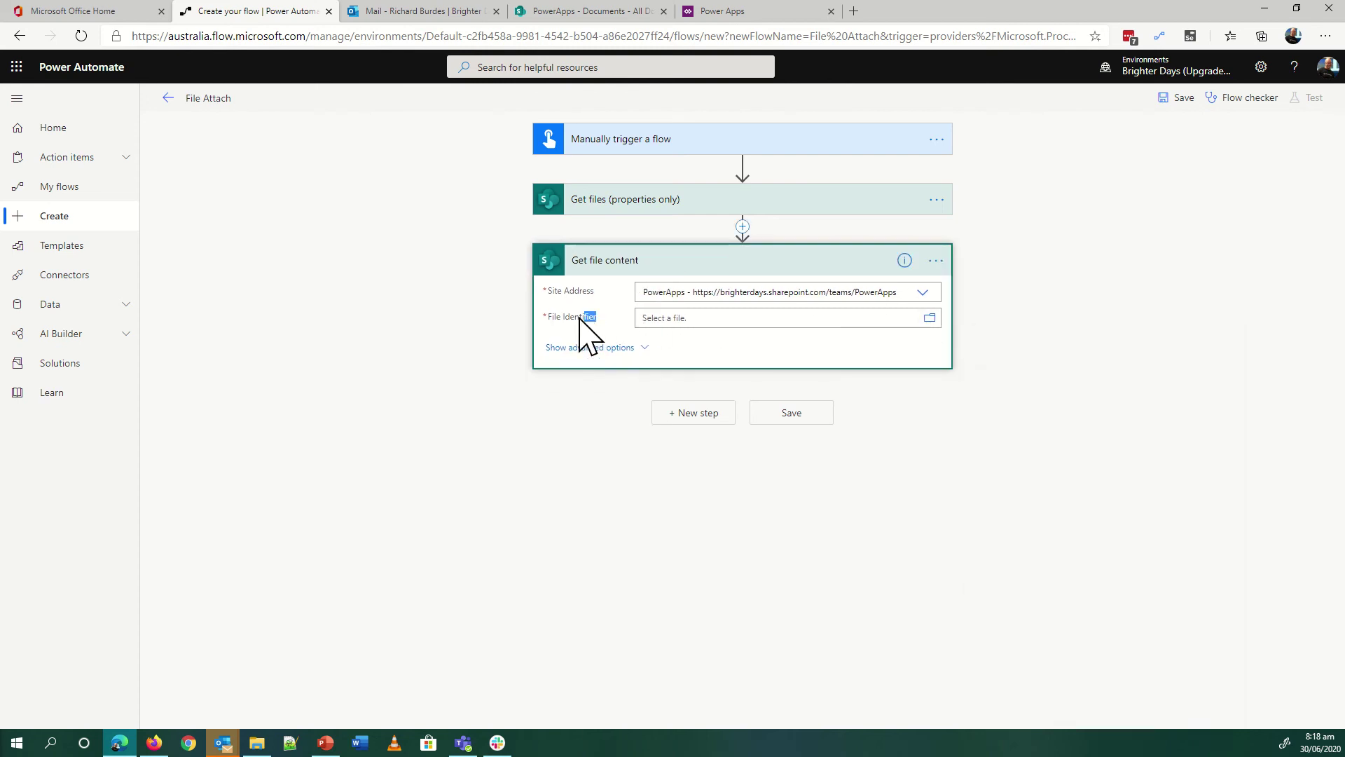
{"action": "left_click", "coordinate": [648, 315]}
{"action": "left_click", "coordinate": [1038, 425]}
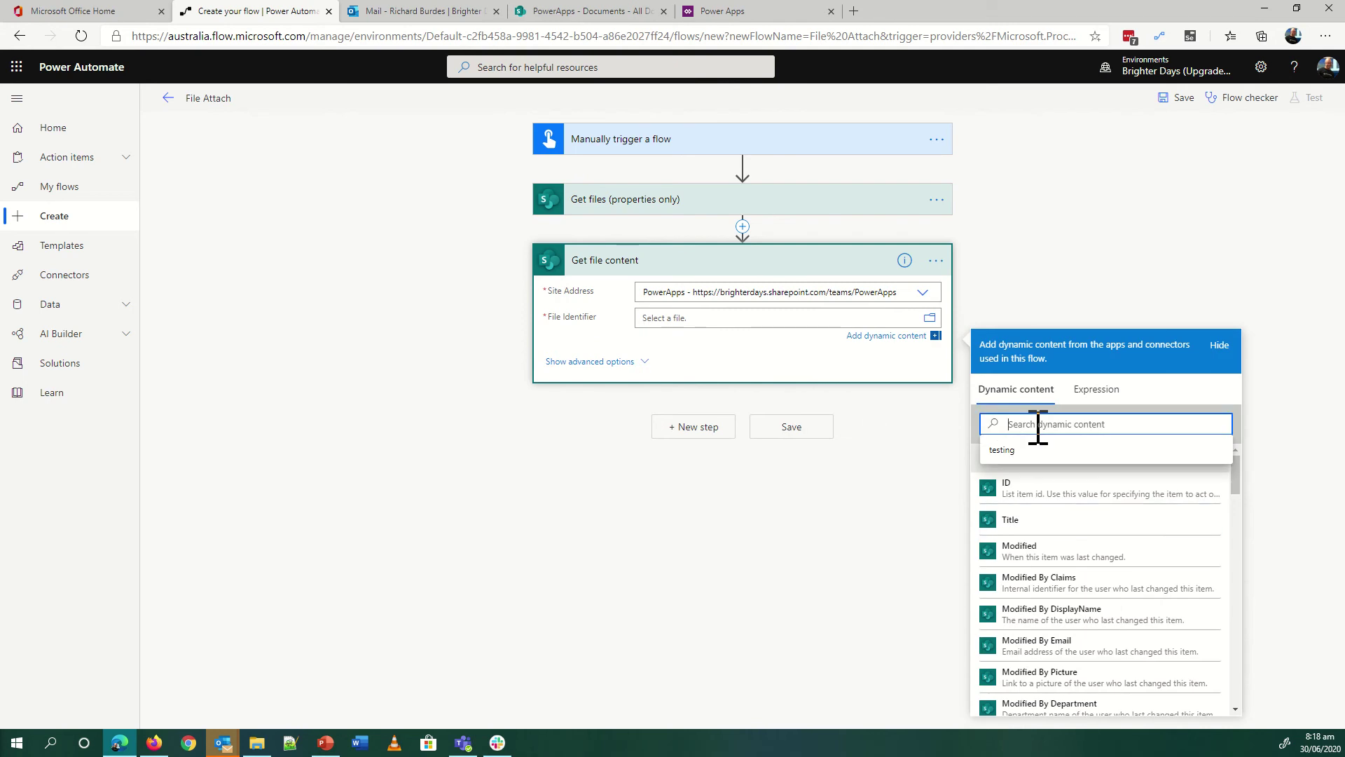
{"action": "type", "text": "ident"}
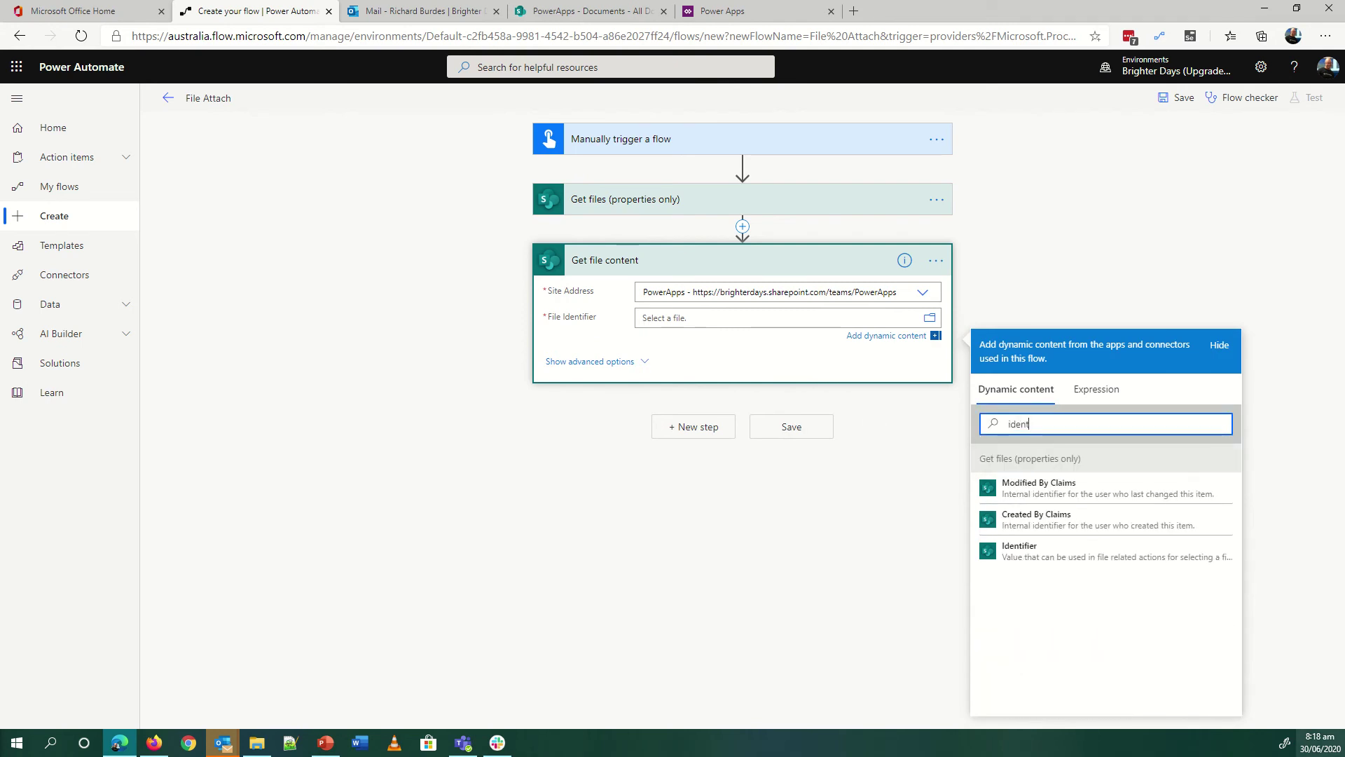
{"action": "left_click", "coordinate": [1020, 550]}
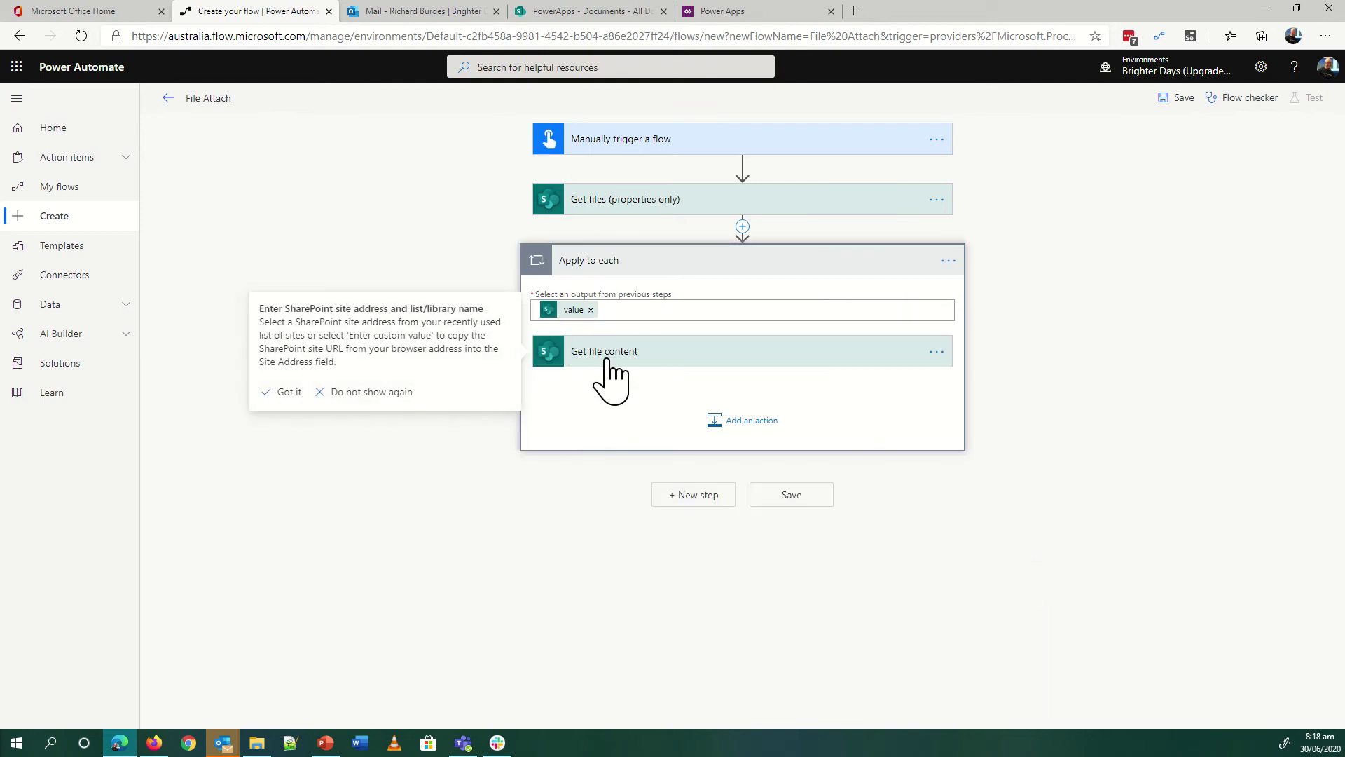
Dismiss the SharePoint tip permanently and review the Get file content and Get files steps.
{"action": "left_click", "coordinate": [616, 352]}
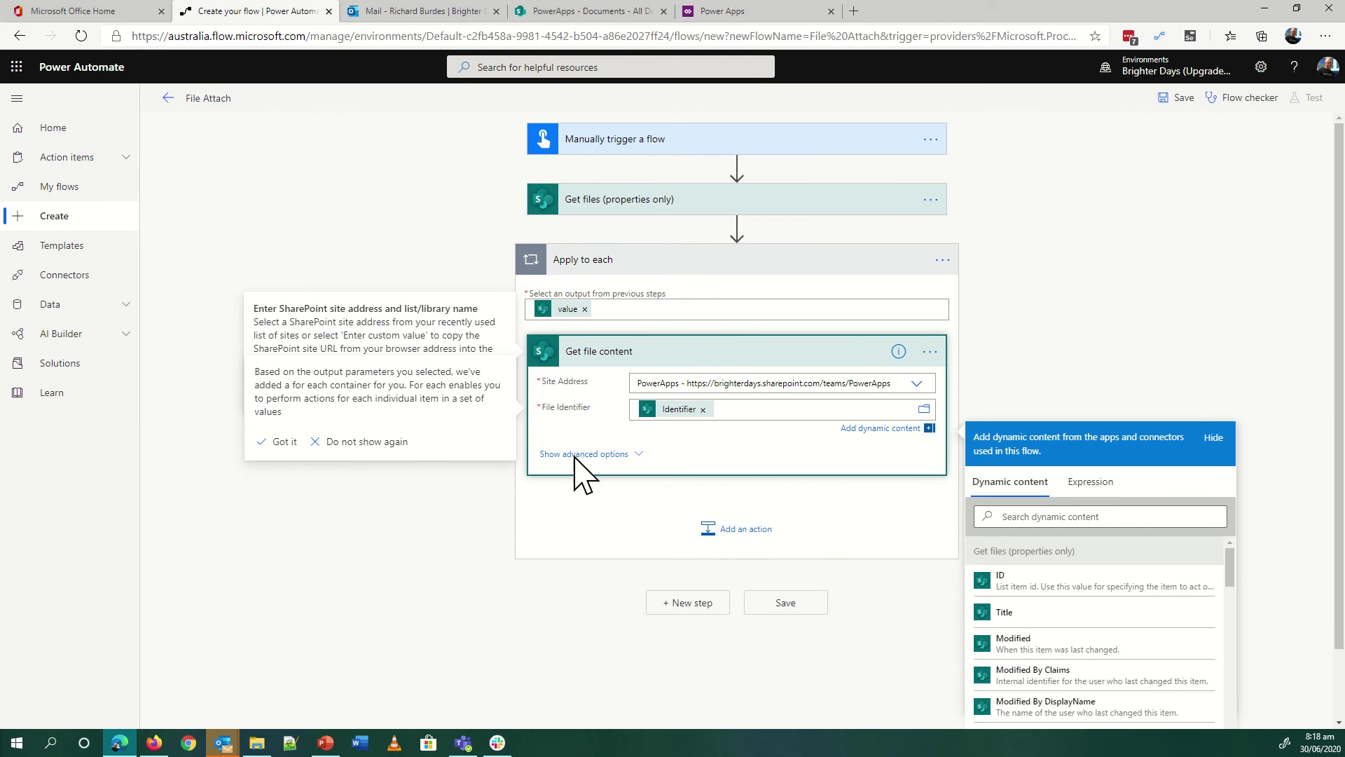
{"action": "left_click", "coordinate": [371, 449]}
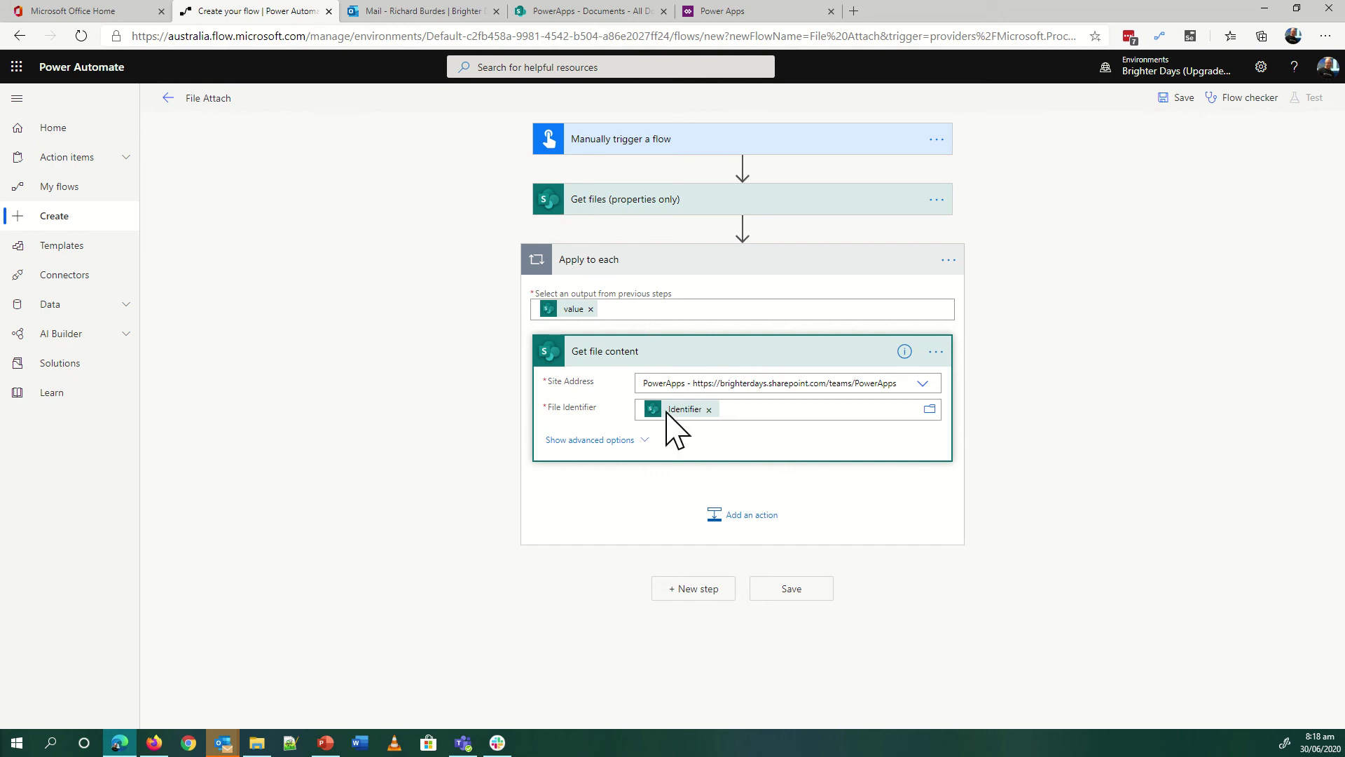
{"action": "left_click", "coordinate": [635, 209]}
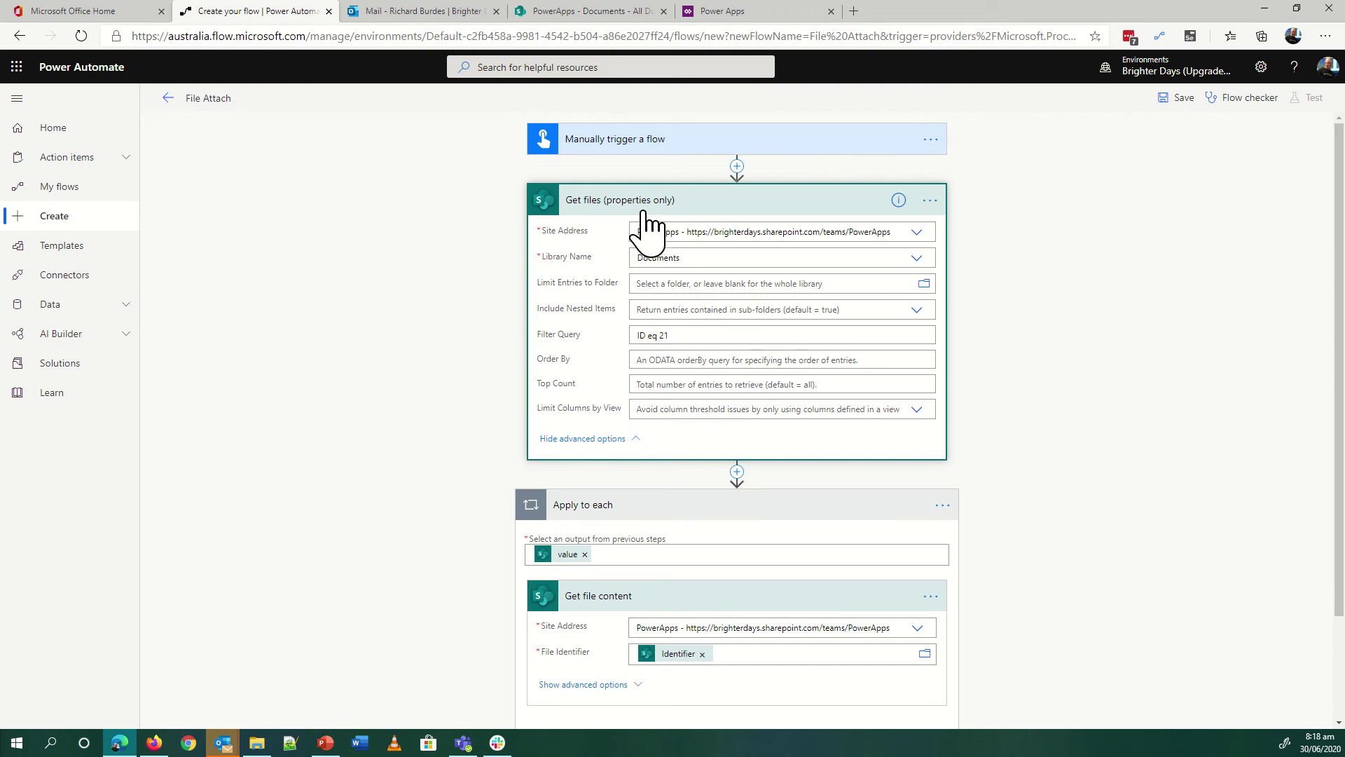
{"action": "left_click", "coordinate": [641, 207]}
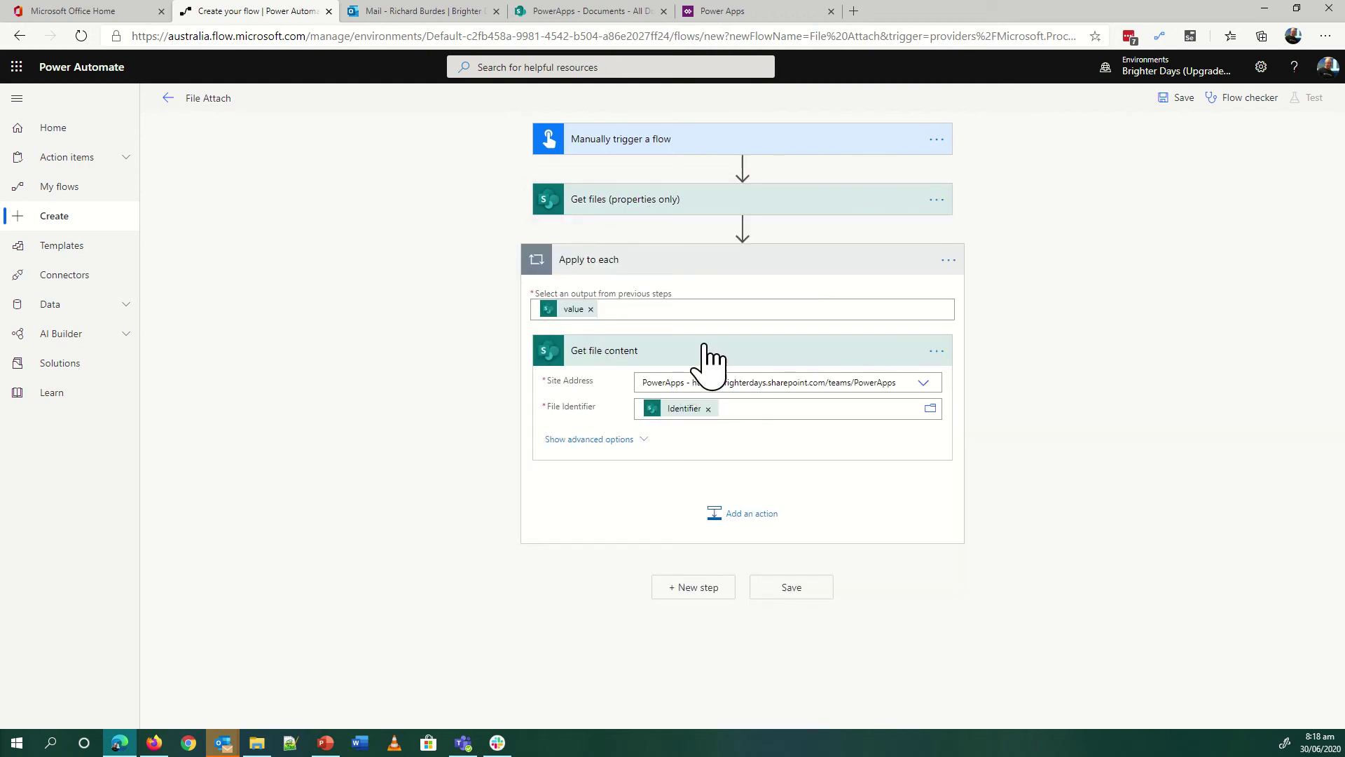
Add an Office 365 Outlook Send an email (V2) action in the loop, addressed to the suggested contact.
{"action": "left_click", "coordinate": [748, 517]}
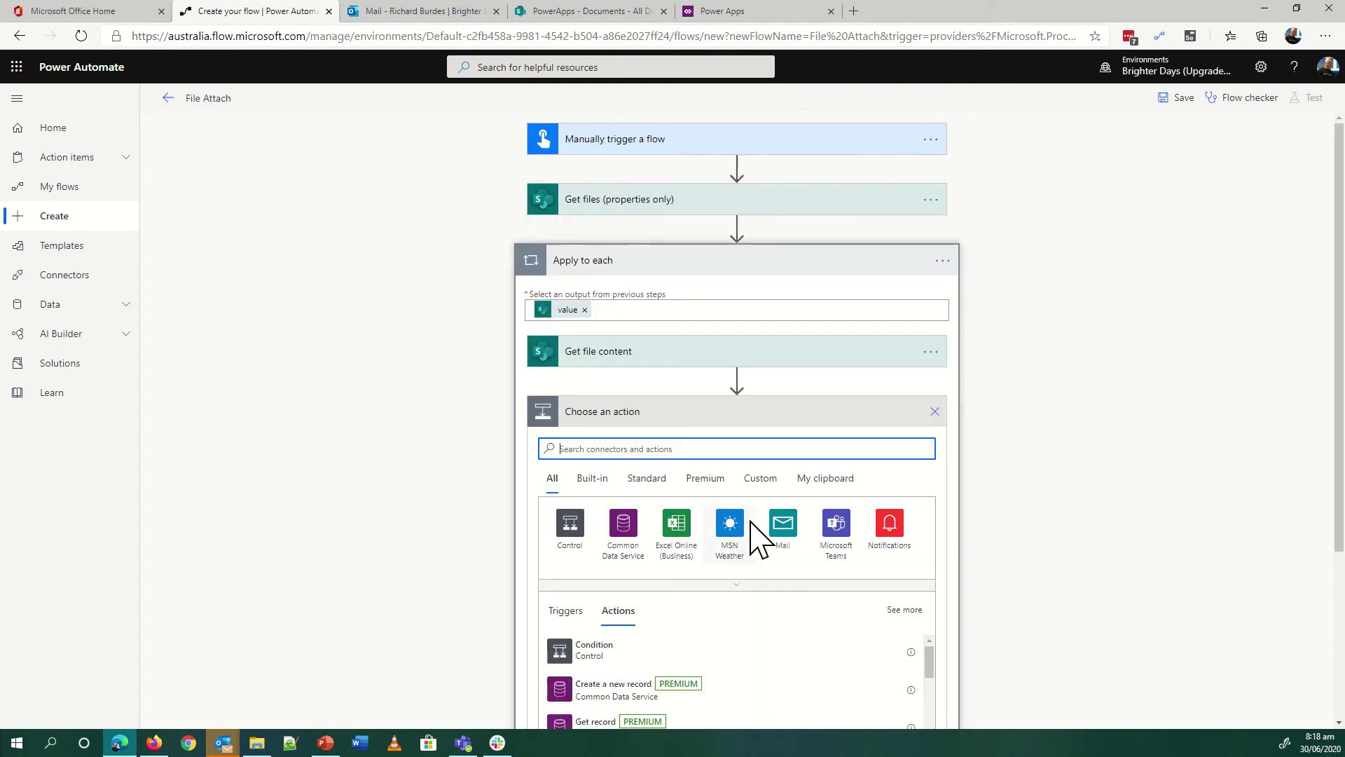
{"action": "type", "text": "ou"}
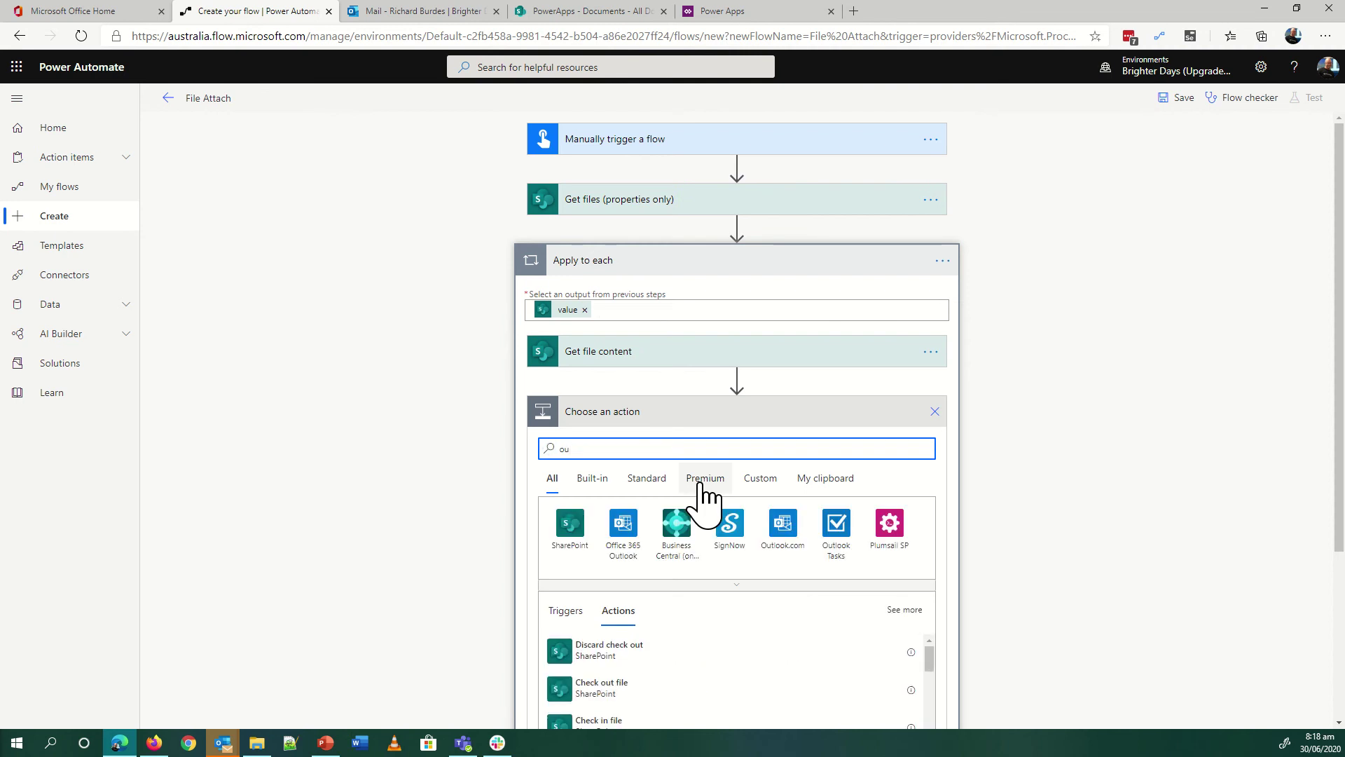
{"action": "type", "text": "tlo"}
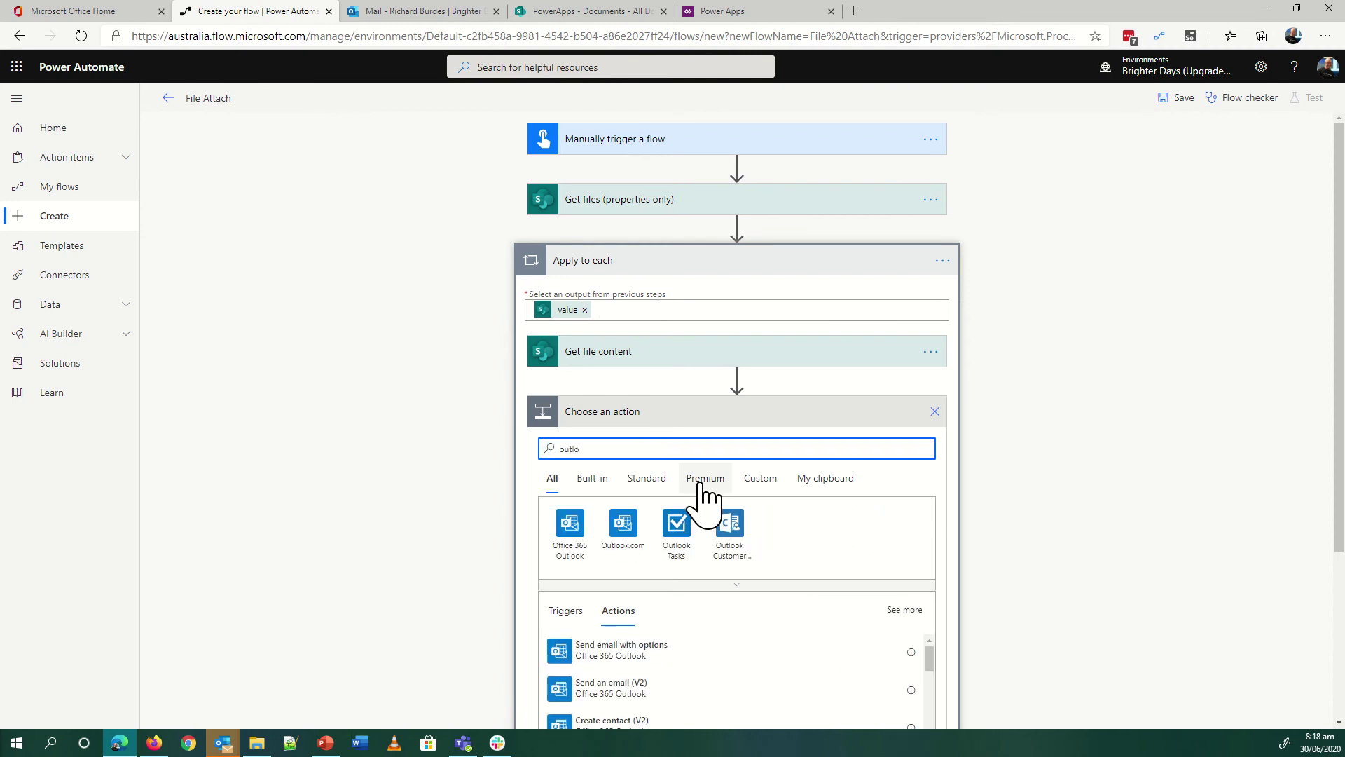
{"action": "left_click", "coordinate": [582, 534]}
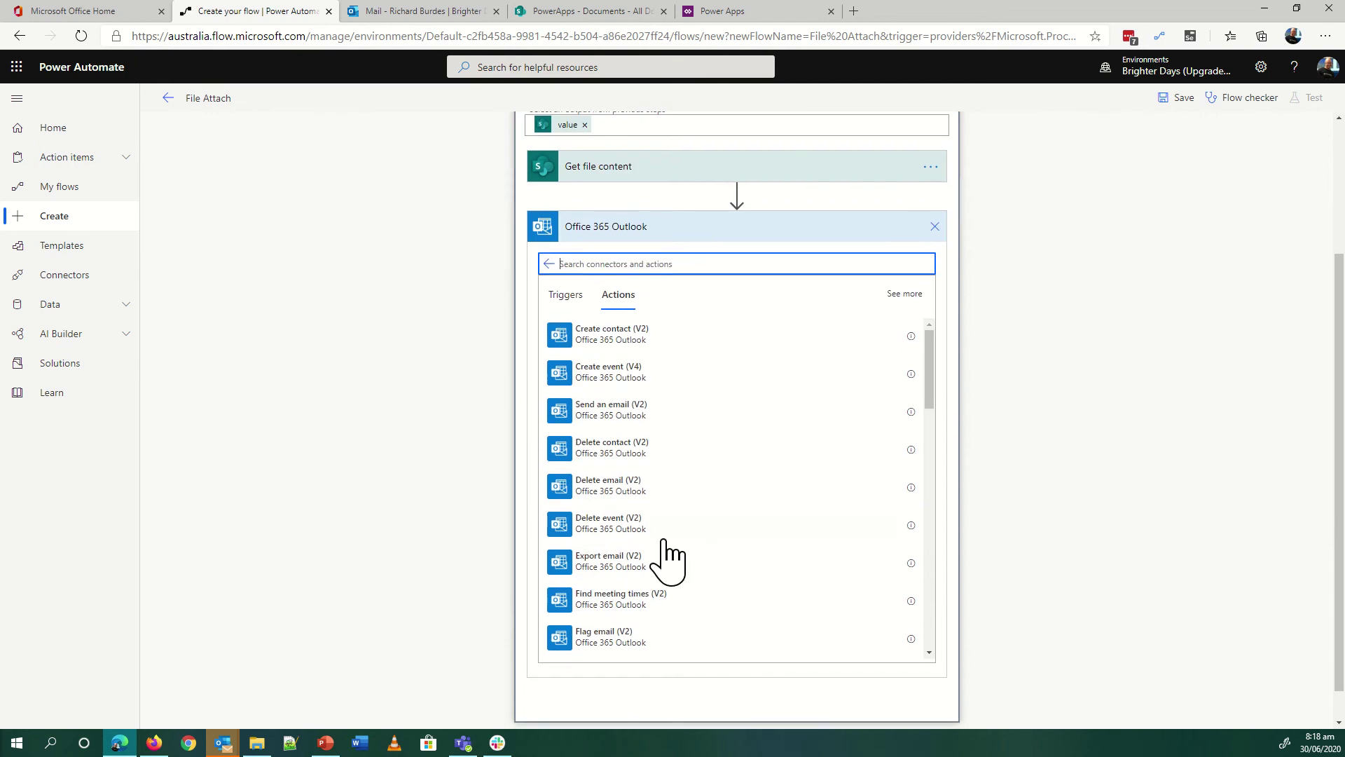
{"action": "left_click", "coordinate": [612, 419]}
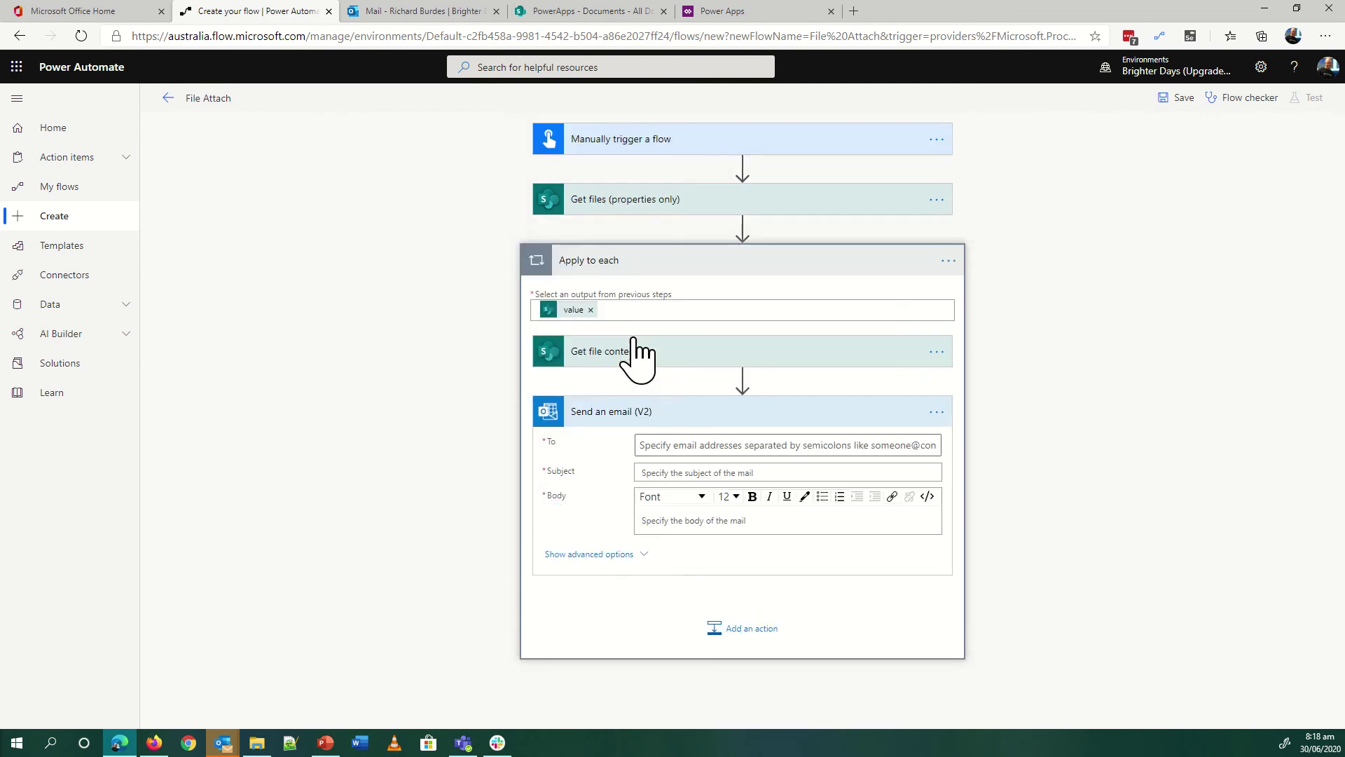
{"action": "left_click", "coordinate": [690, 443]}
{"action": "type", "text": "rich"}
{"action": "left_click", "coordinate": [692, 527]}
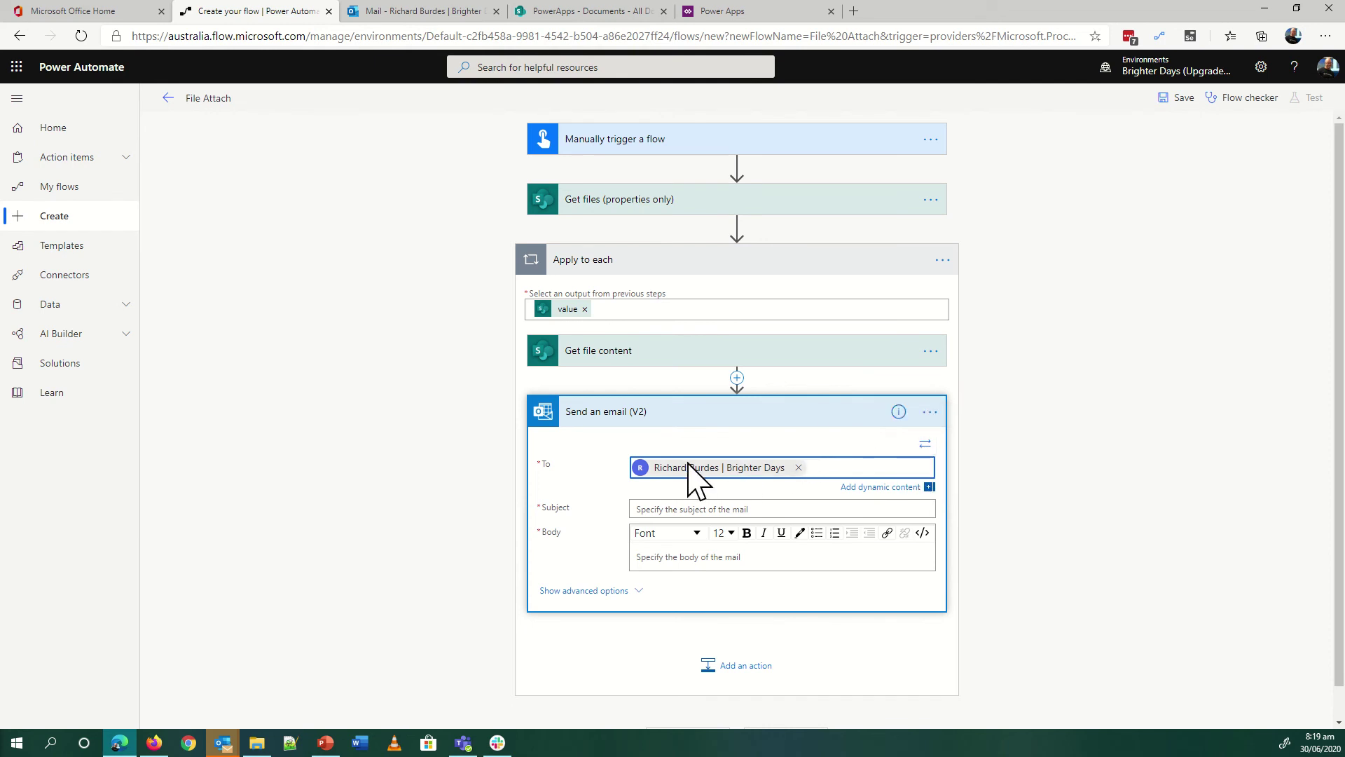
Set the email Subject to 'Test Attach' and the Body to 'attach!' plus the Title token.
{"action": "left_click", "coordinate": [658, 507]}
{"action": "type", "text": "Test Attach"}
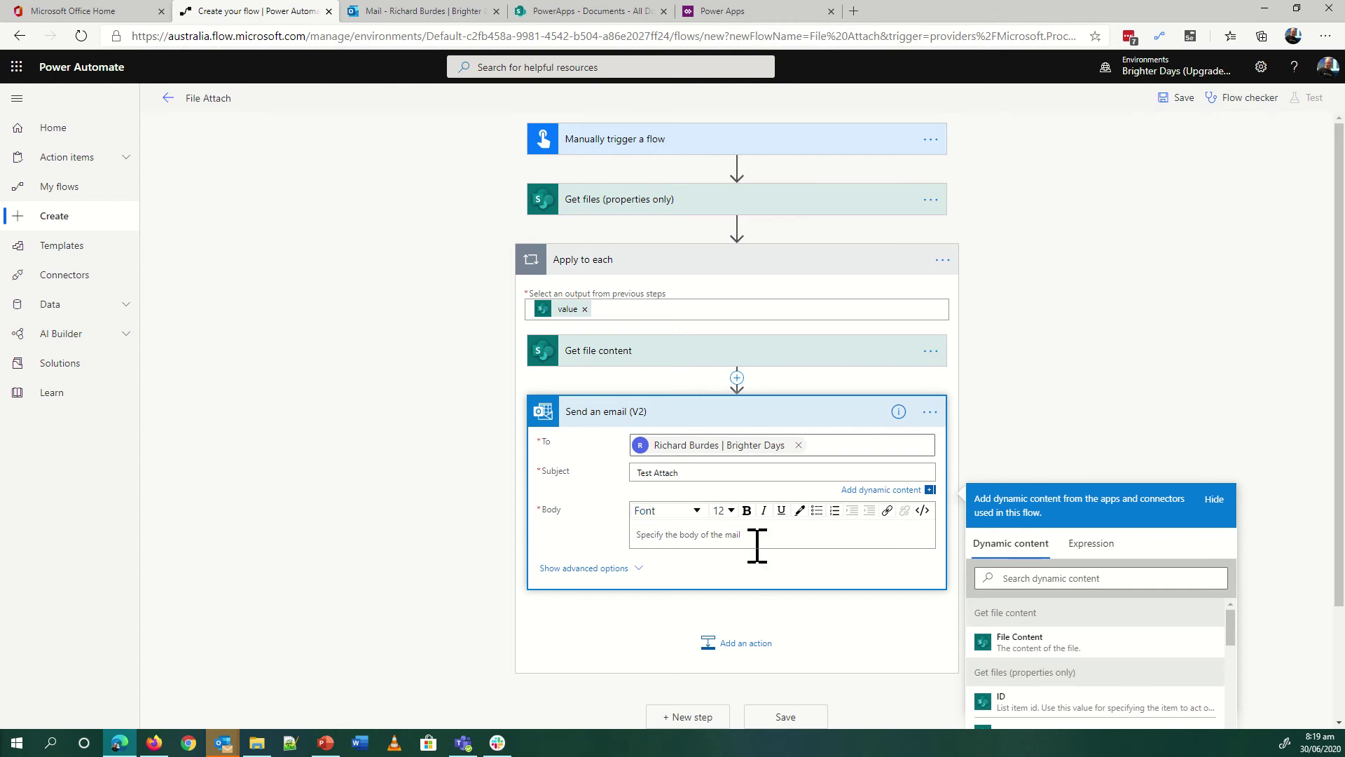
{"action": "left_click", "coordinate": [757, 543]}
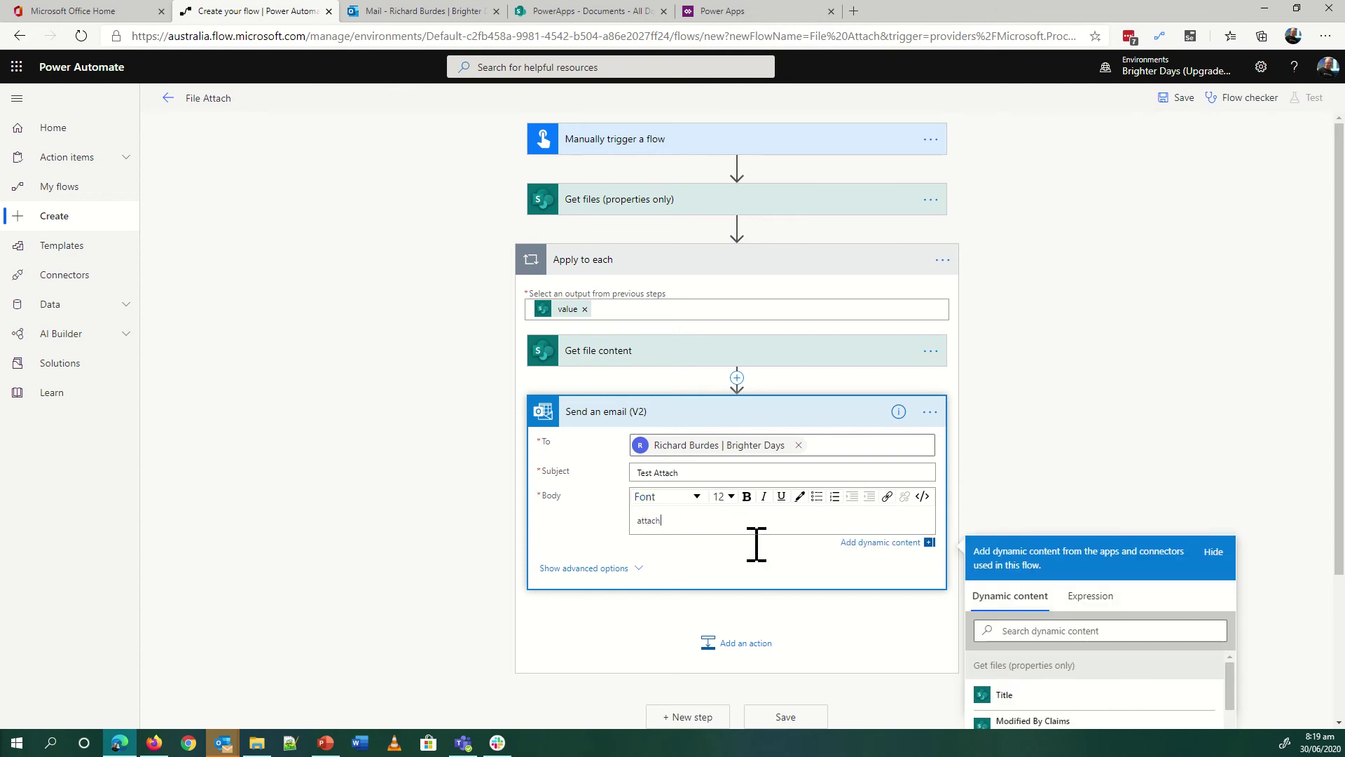
{"action": "left_click", "coordinate": [1004, 695]}
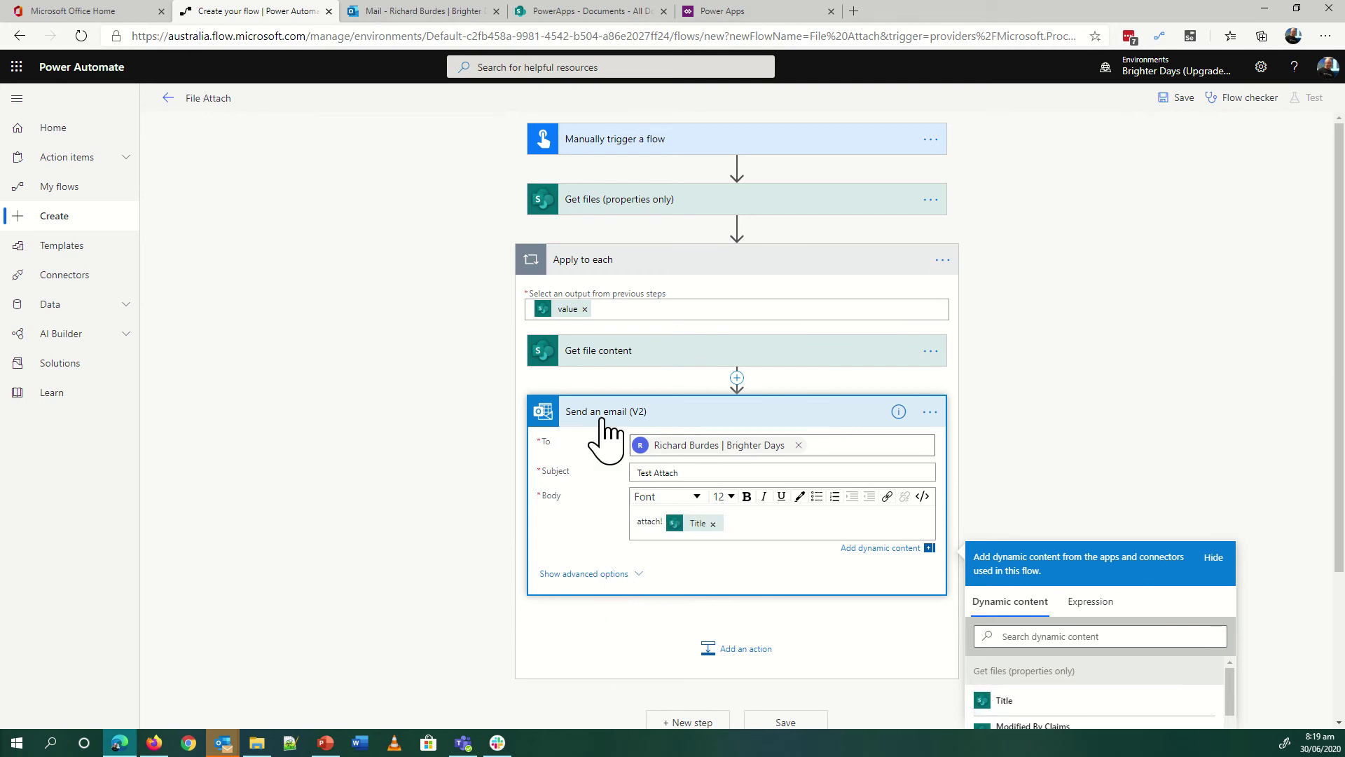
Set the email's Attachments Content to the File Content value.
{"action": "left_click", "coordinate": [586, 573]}
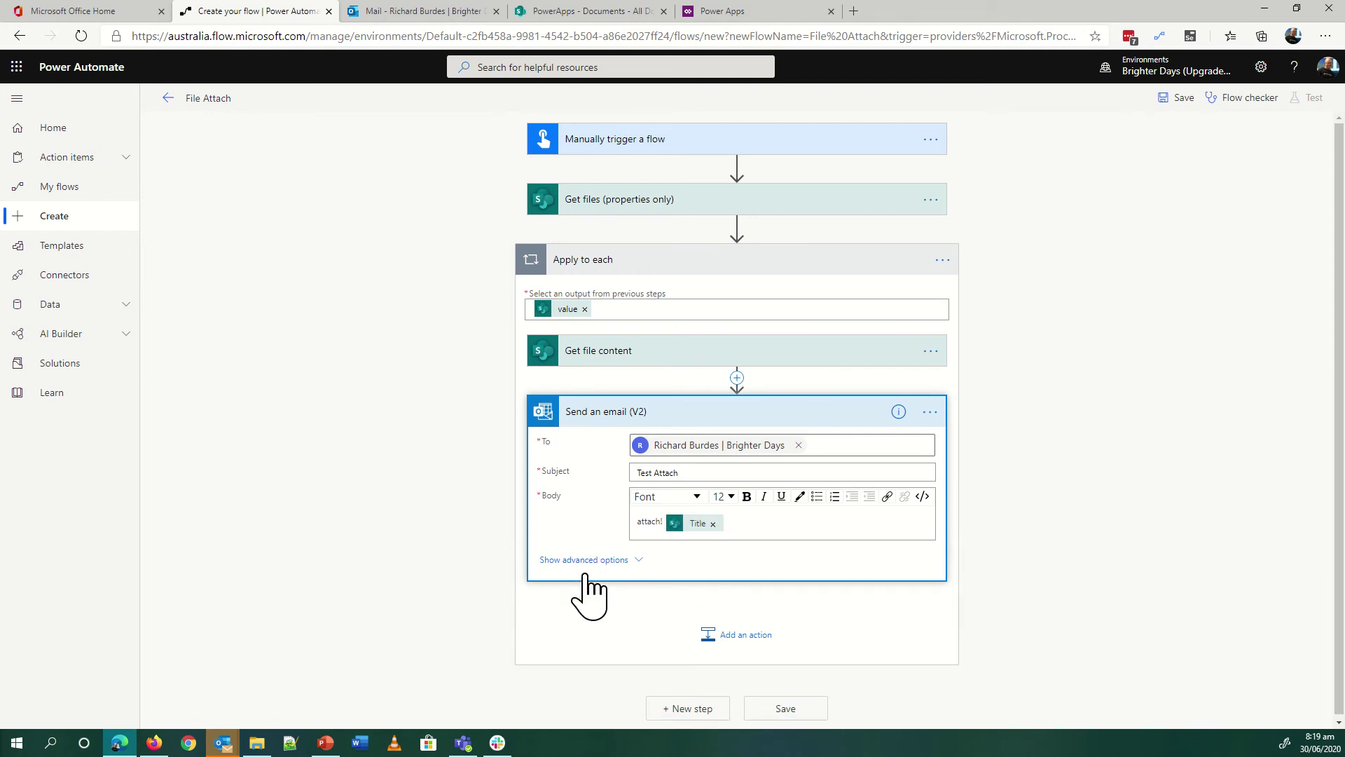
{"action": "scroll", "coordinate": [771, 508], "scroll_direction": "down", "scroll_amount": 3}
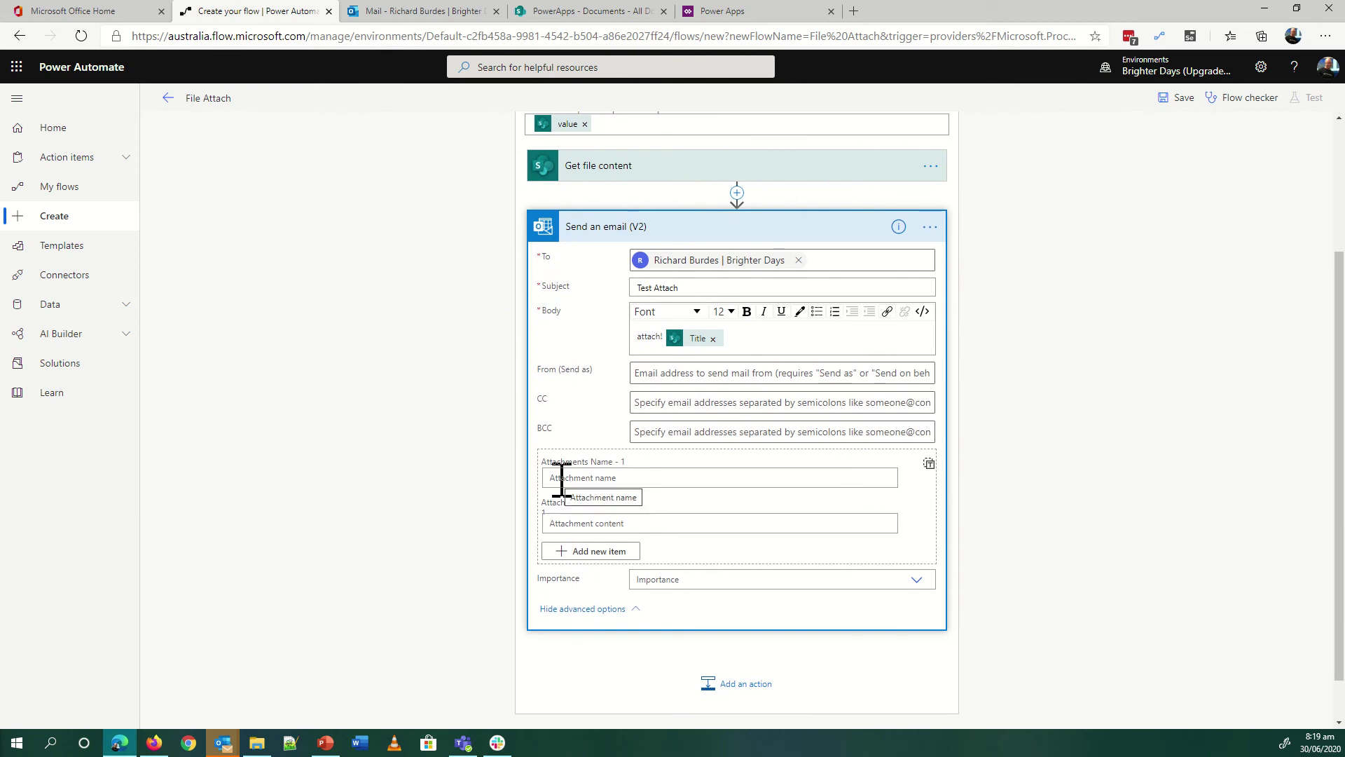
{"action": "left_click", "coordinate": [578, 524]}
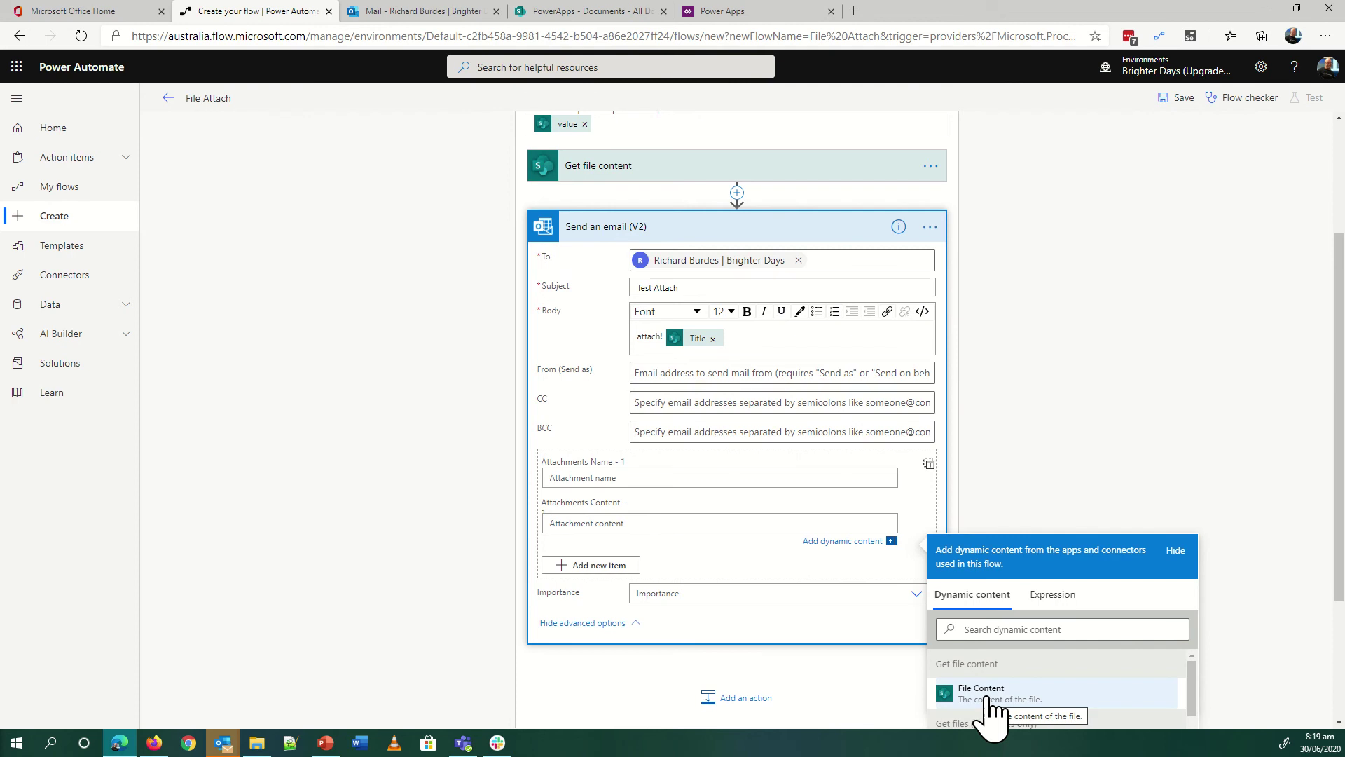
{"action": "scroll", "coordinate": [1000, 420], "scroll_direction": "down", "scroll_amount": 3}
{"action": "scroll", "coordinate": [925, 376], "scroll_direction": "up", "scroll_amount": 4}
{"action": "scroll", "coordinate": [659, 343], "scroll_direction": "down", "scroll_amount": 3}
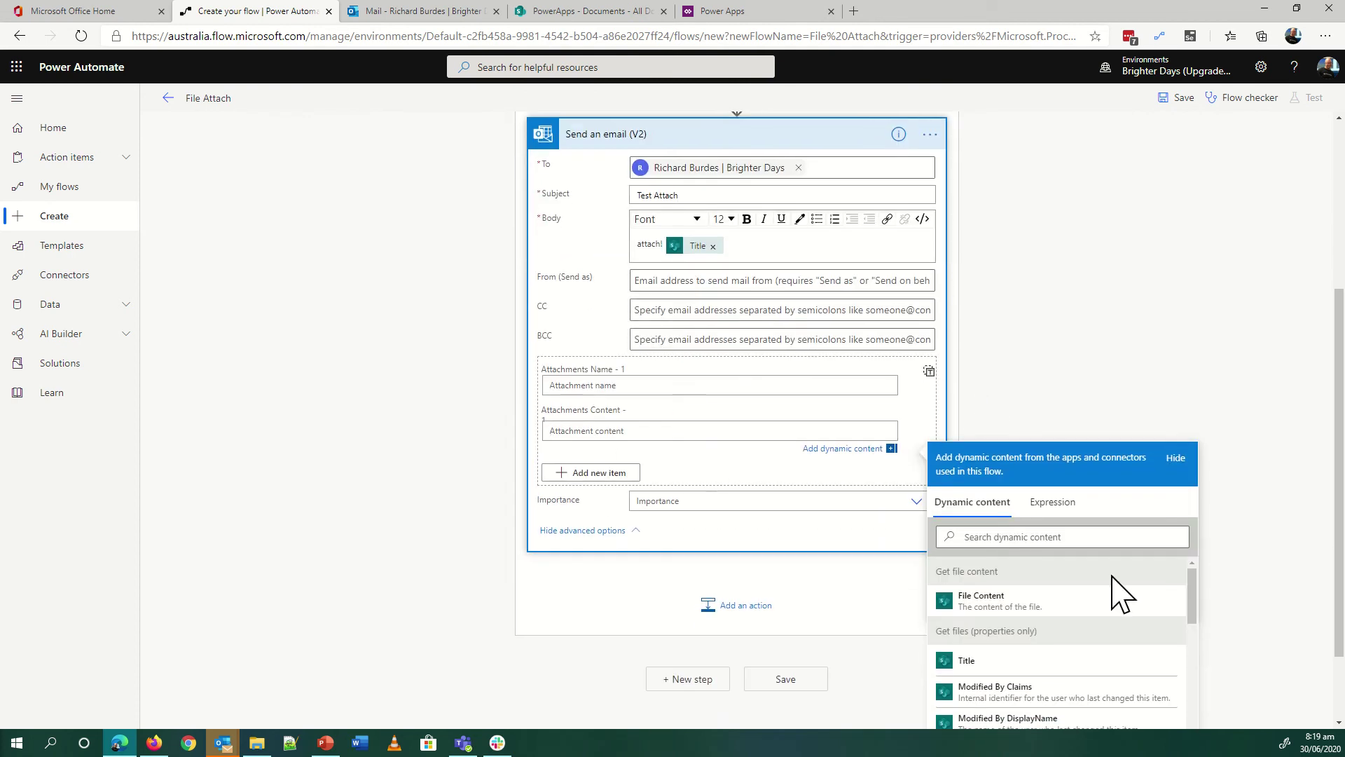
{"action": "left_click", "coordinate": [986, 607]}
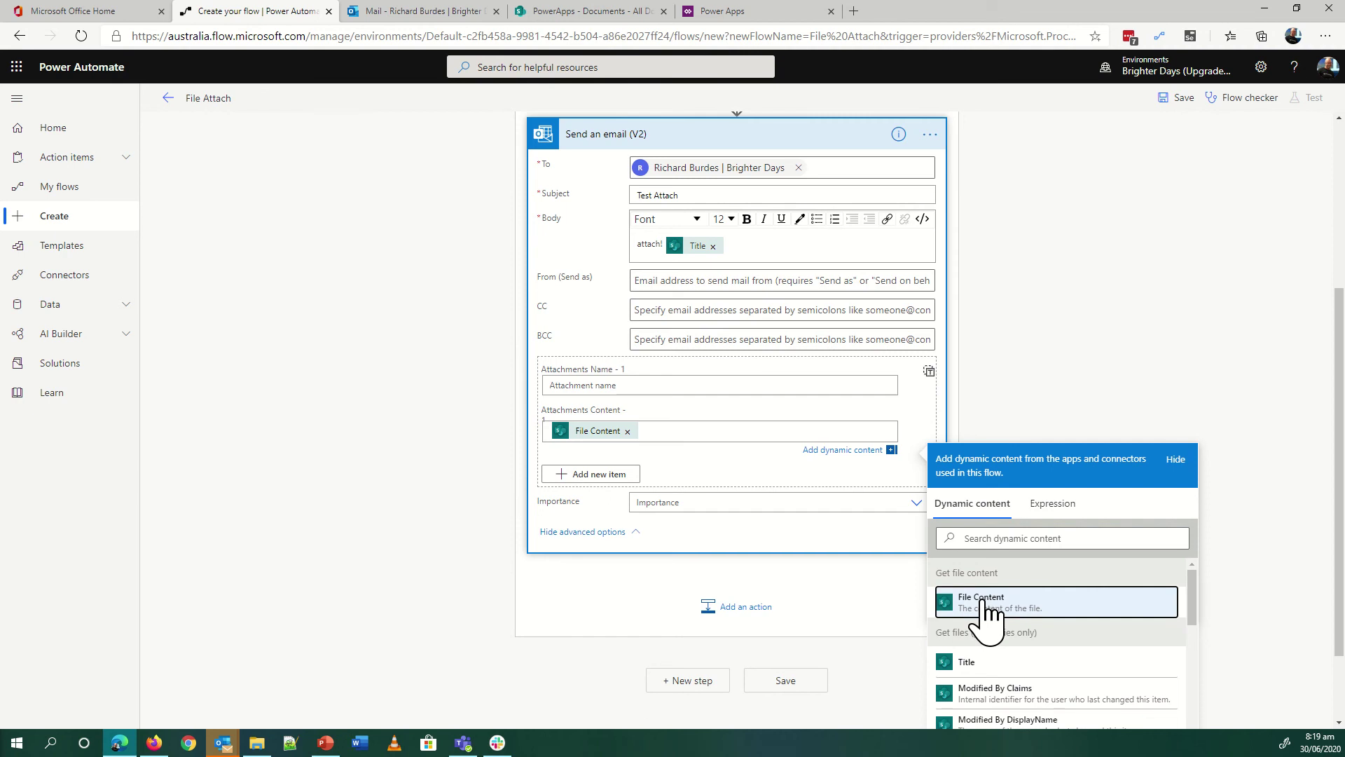
Set Attachments Name to the 'File name with extension' dynamic value.
{"action": "left_click", "coordinate": [586, 385]}
{"action": "left_click", "coordinate": [1036, 490]}
{"action": "type", "text": "file"}
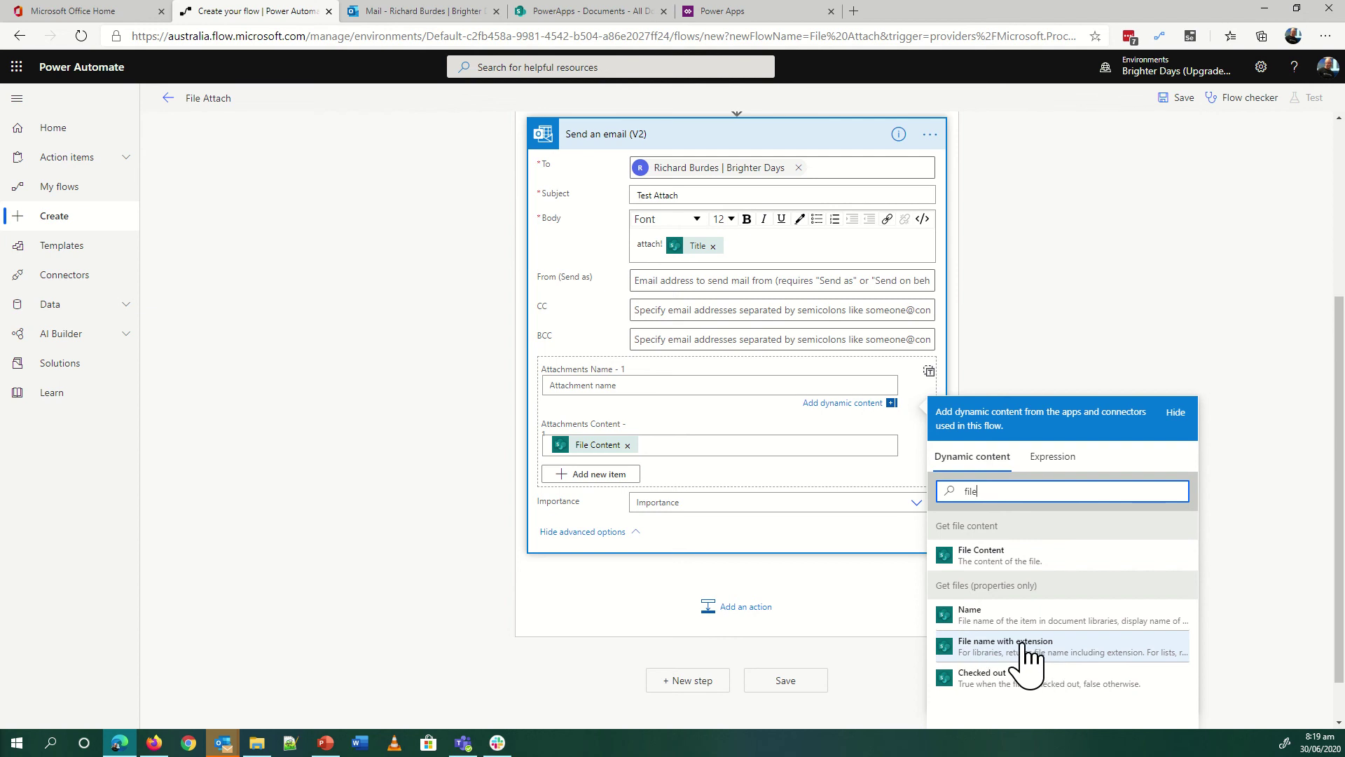
{"action": "left_click", "coordinate": [987, 652]}
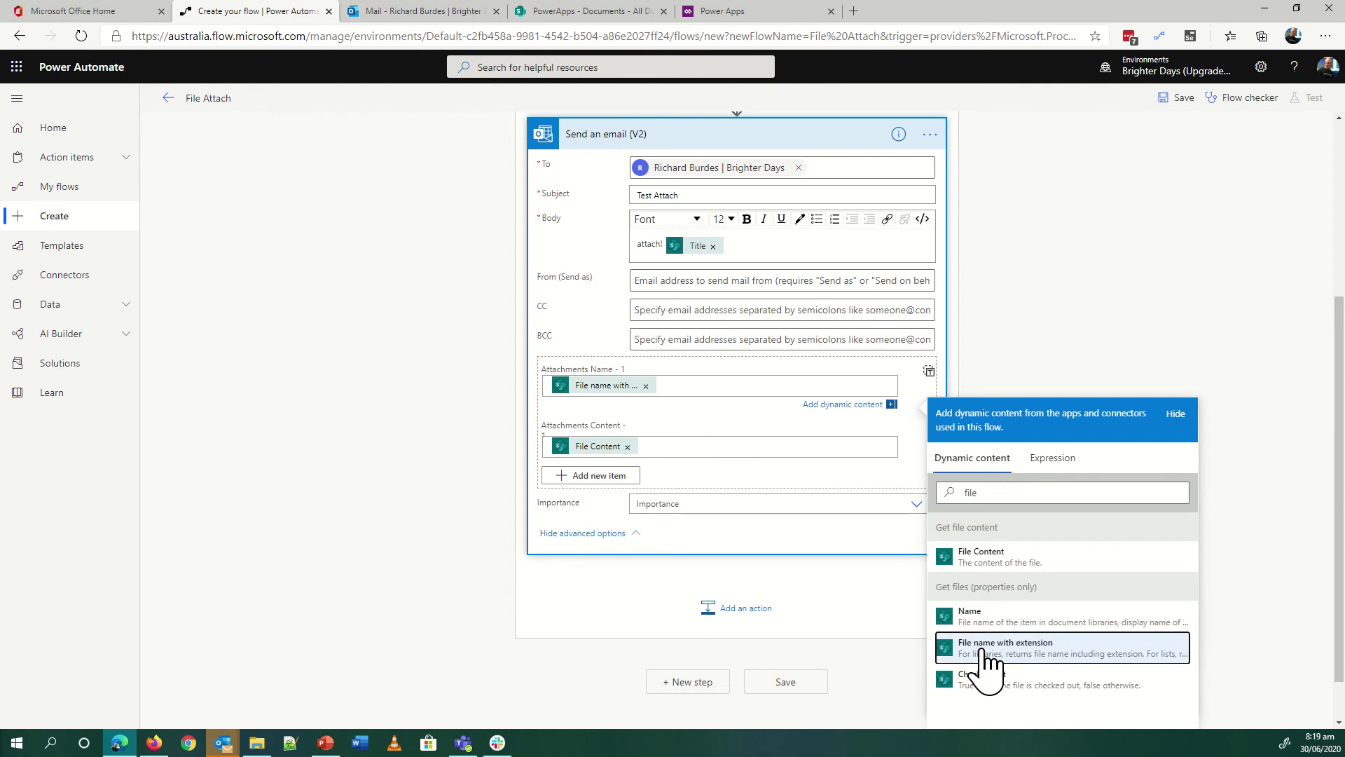
Save the File Attach flow and run a manual test that completes successfully.
{"action": "left_click", "coordinate": [1173, 98]}
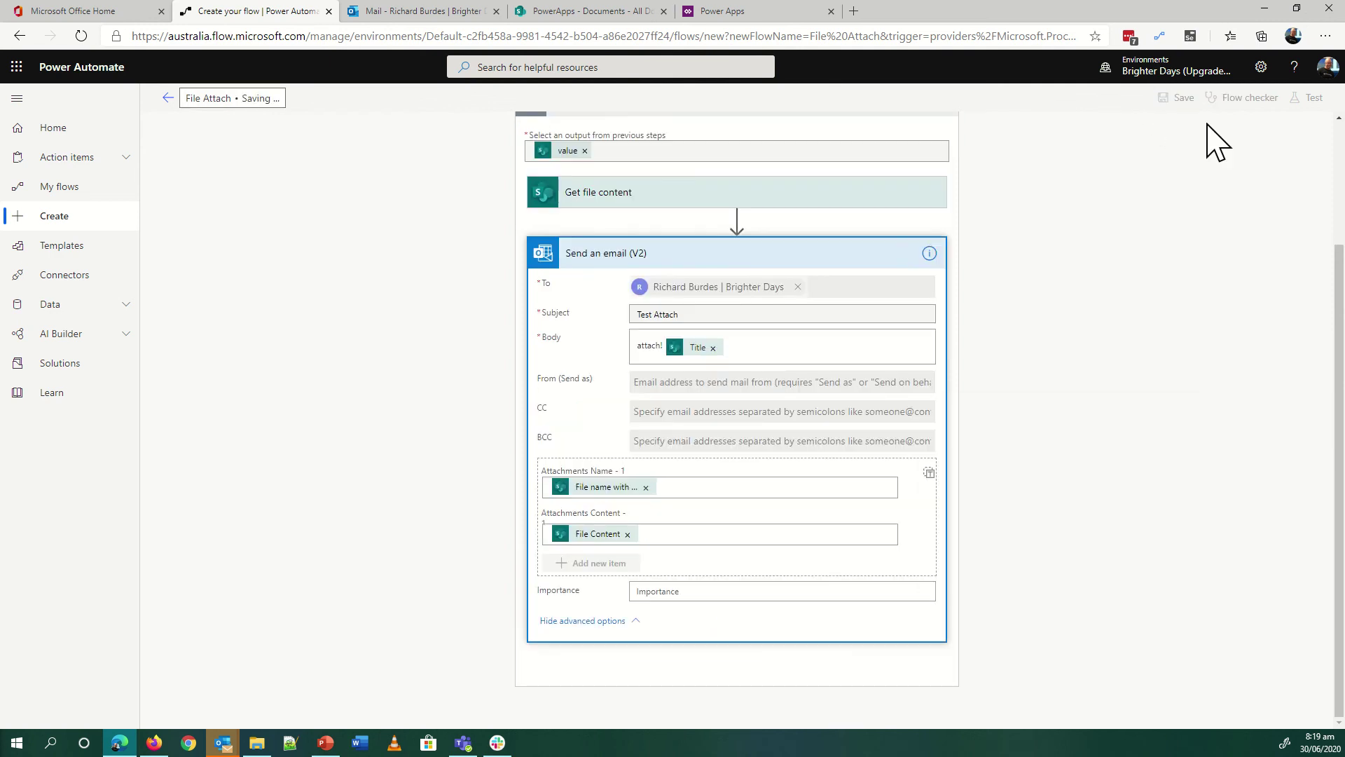
{"action": "left_click", "coordinate": [1309, 100]}
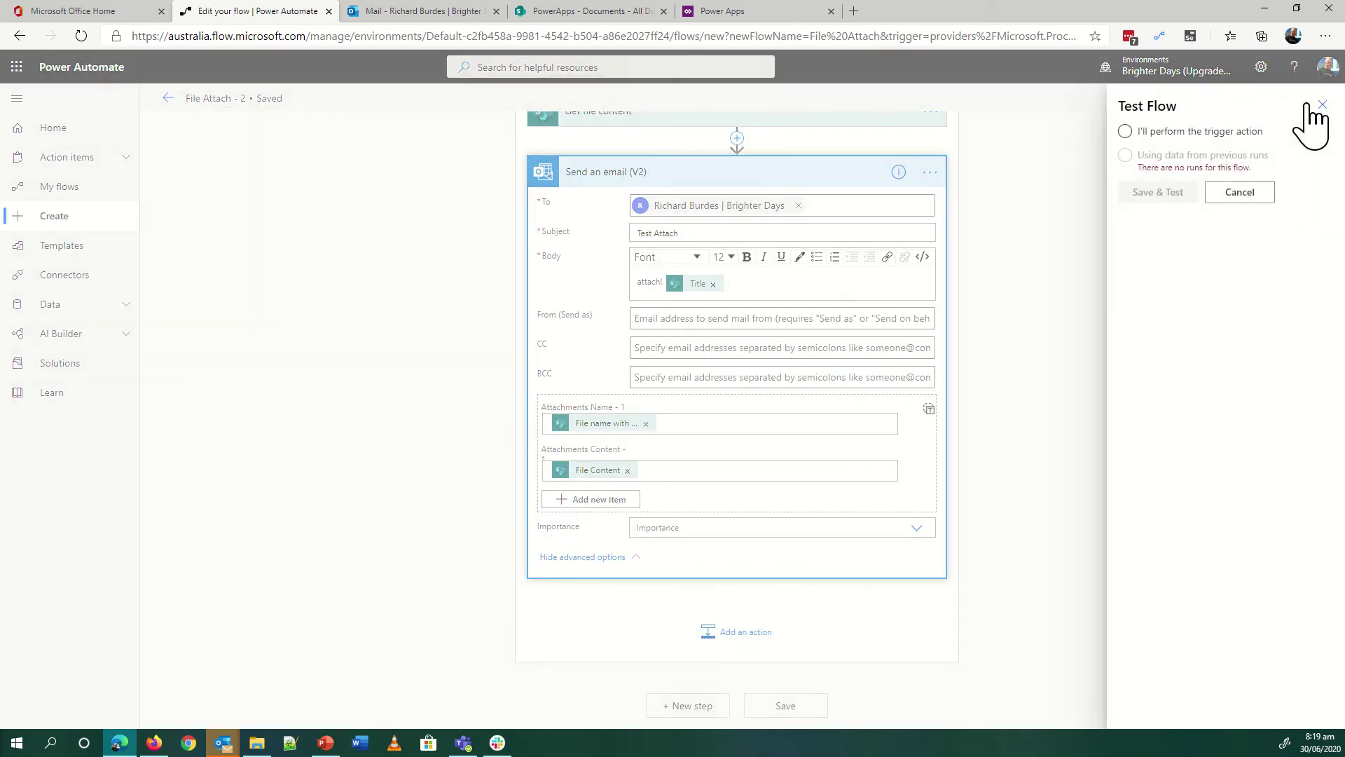
{"action": "left_click", "coordinate": [1125, 132]}
{"action": "left_click", "coordinate": [1151, 192]}
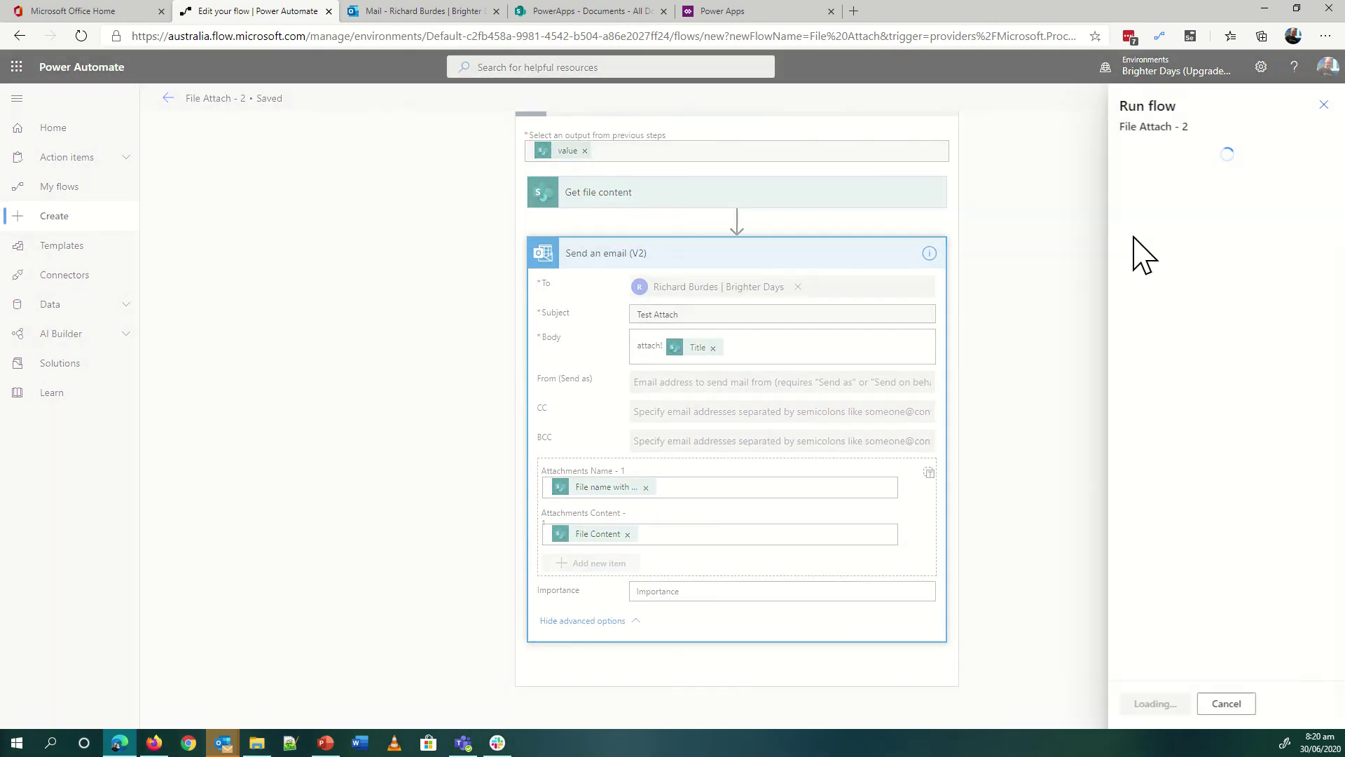
{"action": "left_click", "coordinate": [1155, 701]}
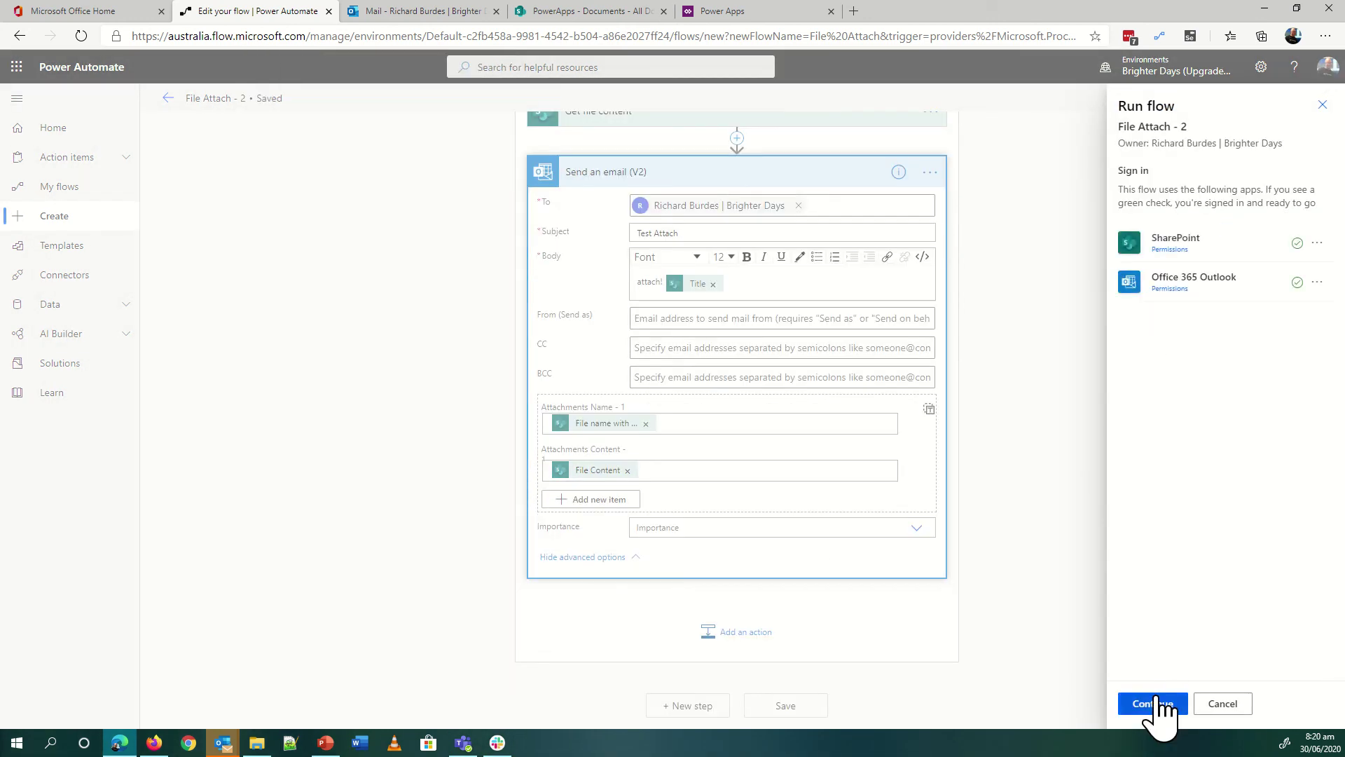
{"action": "left_click", "coordinate": [1153, 703]}
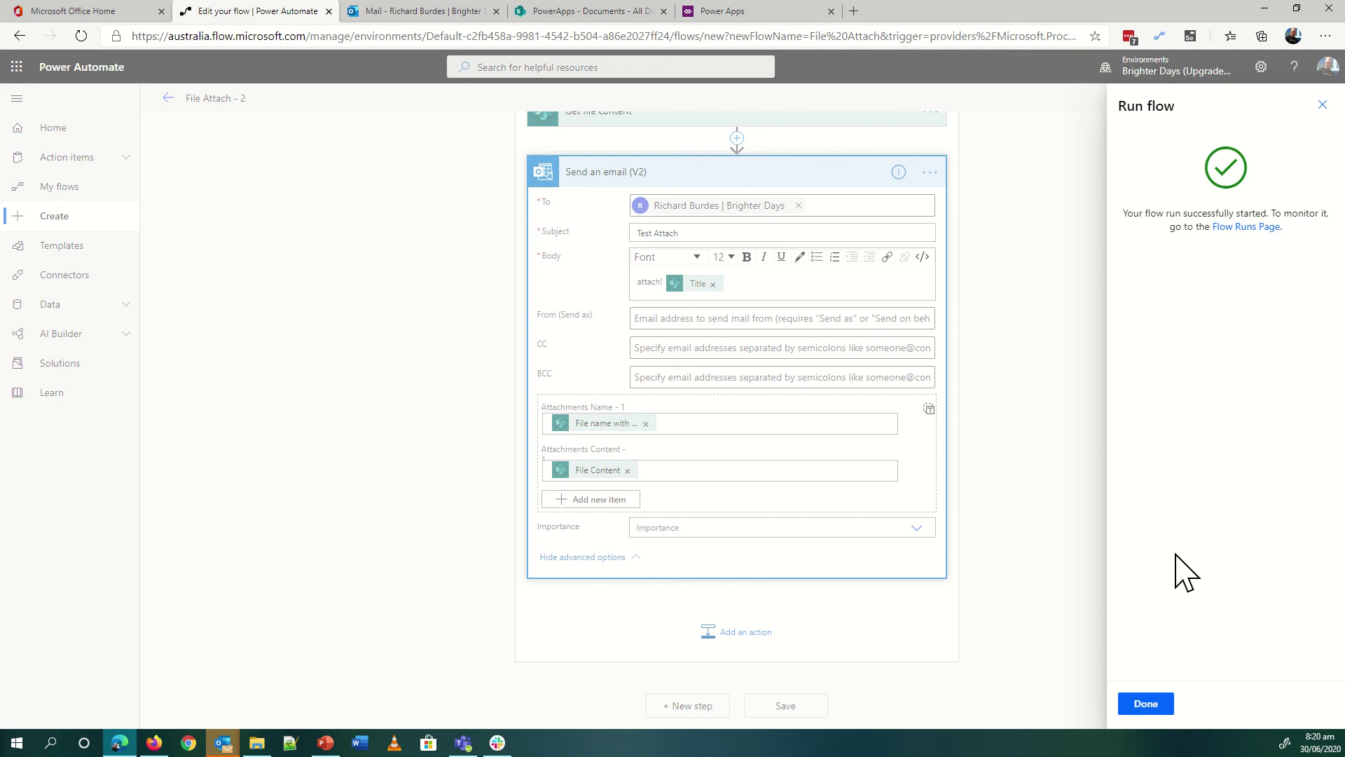
{"action": "left_click", "coordinate": [1149, 705]}
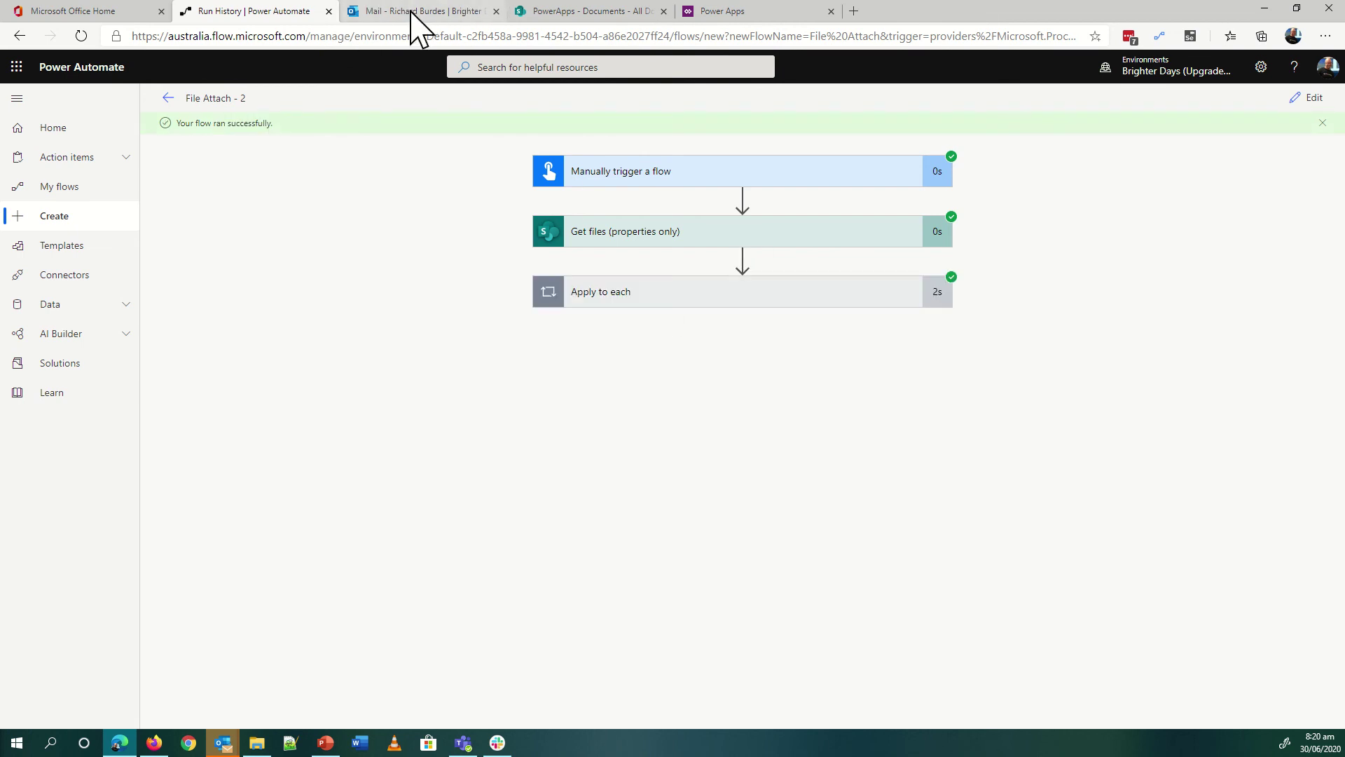
Open the received 'Test Attach' email in the Outlook inbox and check its DemoBook.xlsx attachment.
{"action": "left_click", "coordinate": [411, 12]}
{"action": "left_click", "coordinate": [44, 172]}
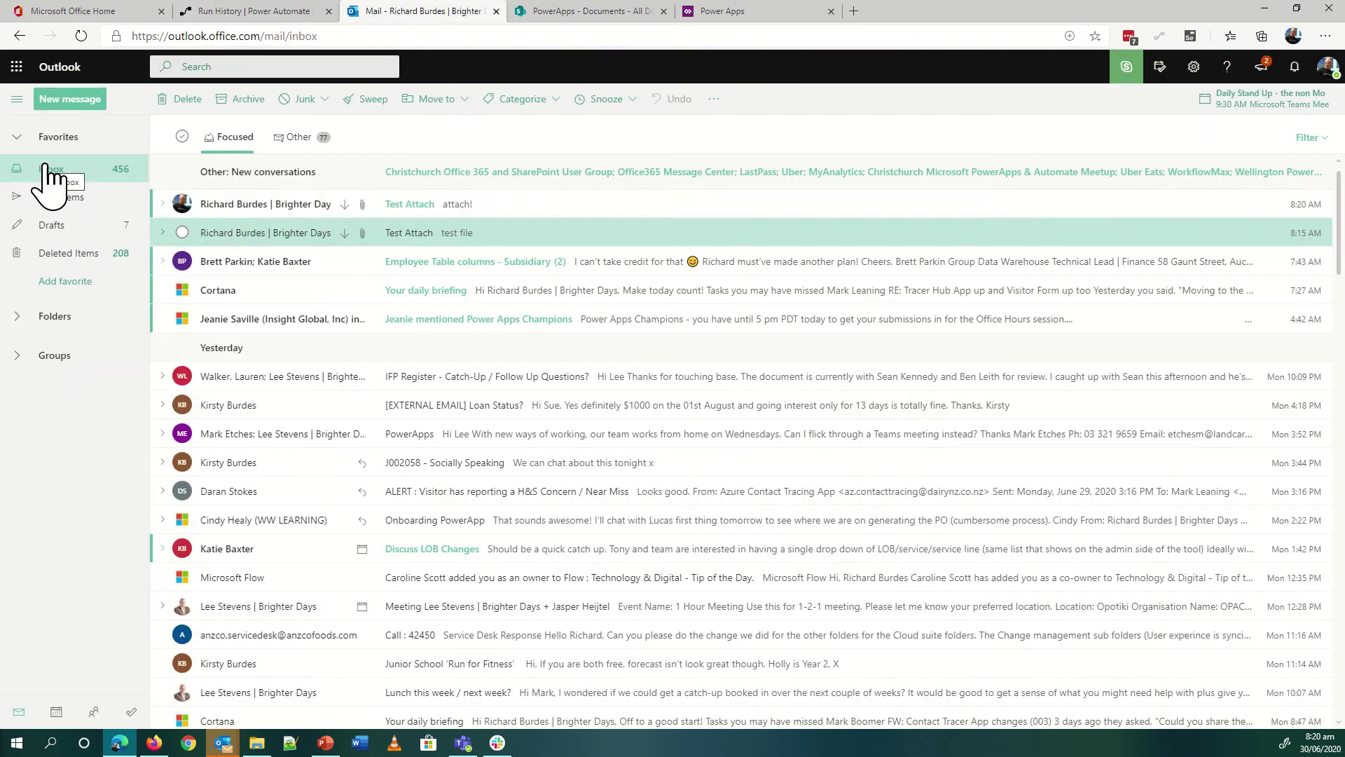
{"action": "left_click", "coordinate": [256, 206]}
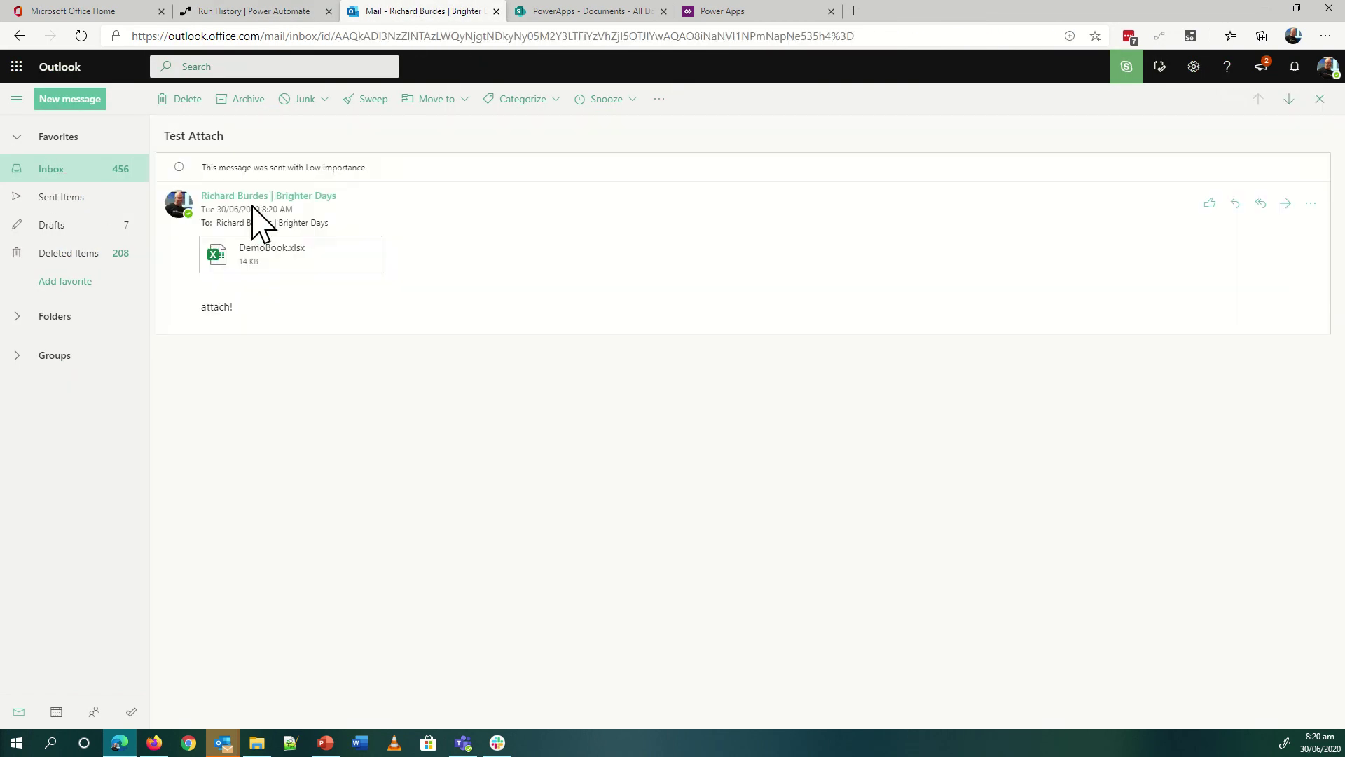
{"action": "mouse_move", "coordinate": [259, 258]}
Reopen the File Attach - 2 flow for editing and expose the Get files 'ID eq 21' filter query.
{"action": "left_click", "coordinate": [237, 14]}
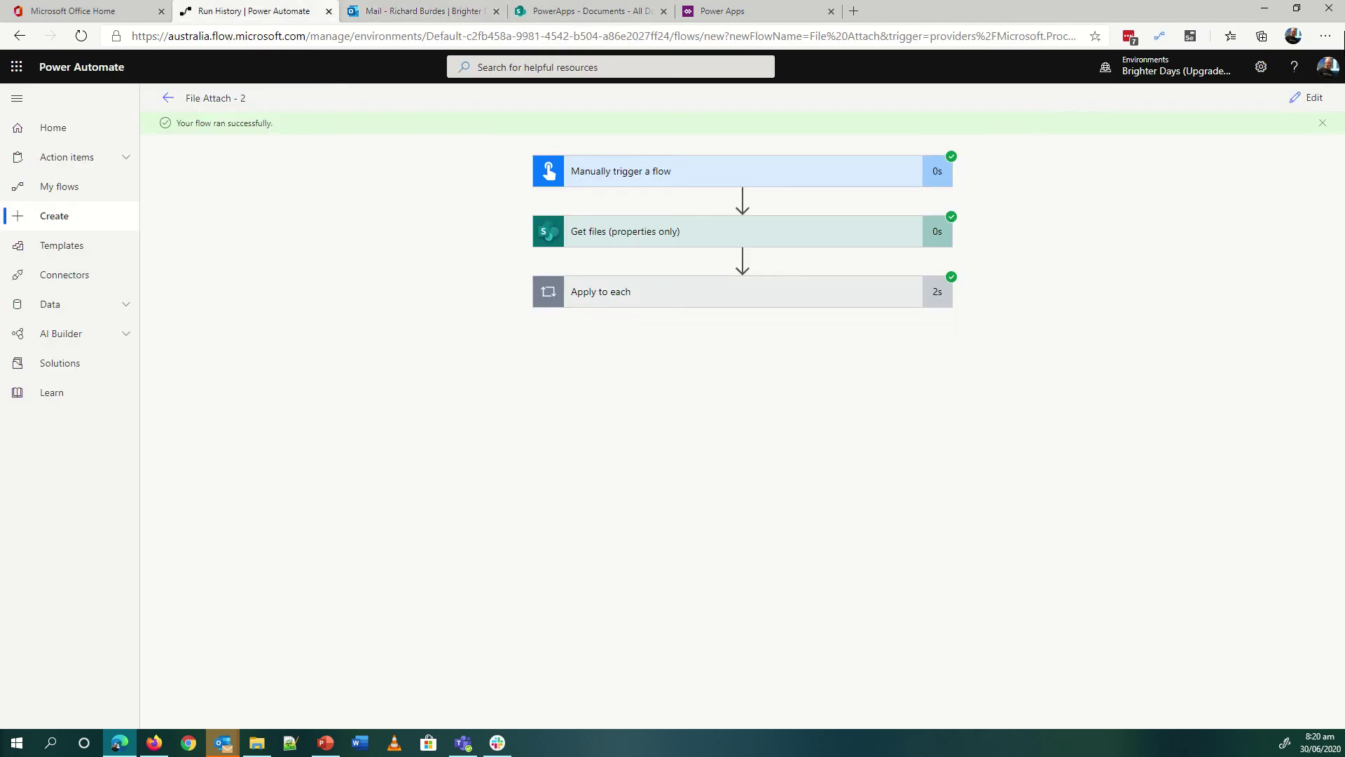
{"action": "left_click", "coordinate": [1310, 99]}
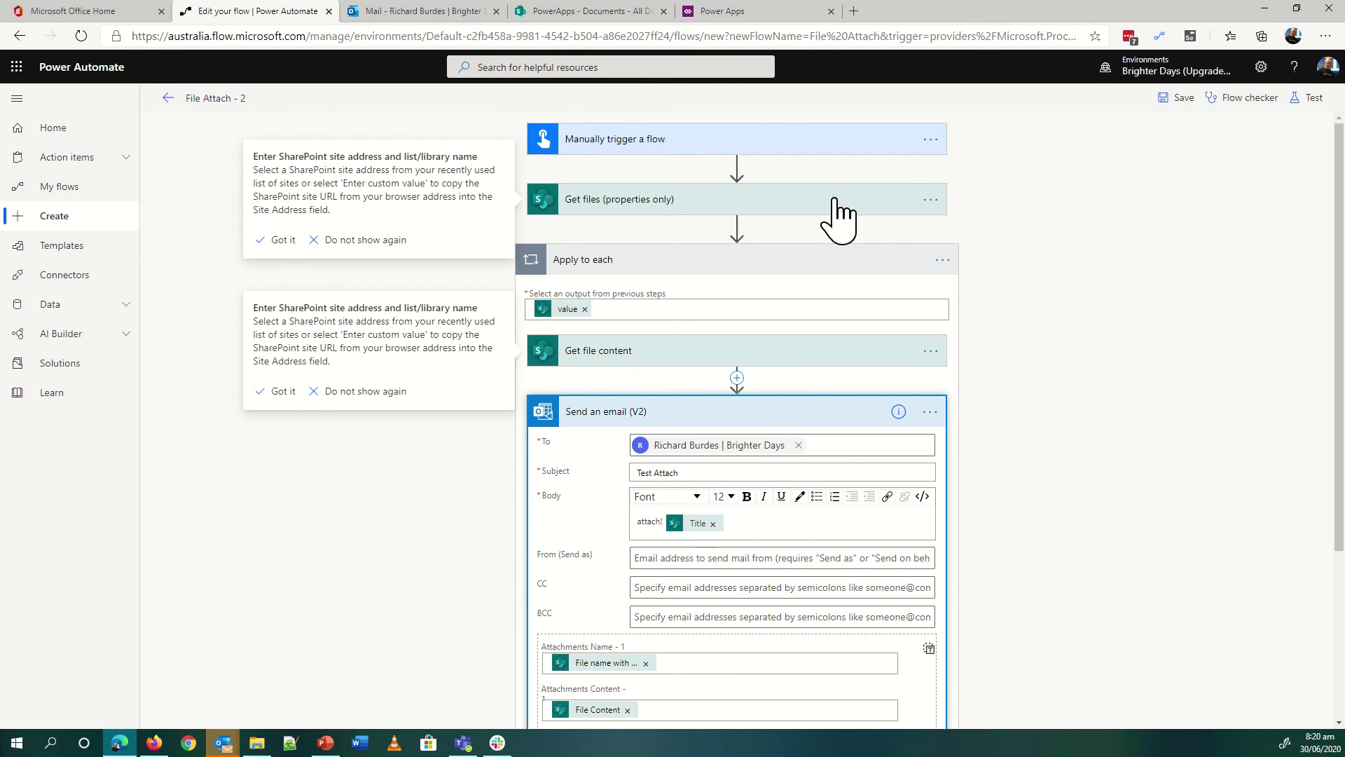
{"action": "left_click", "coordinate": [629, 205]}
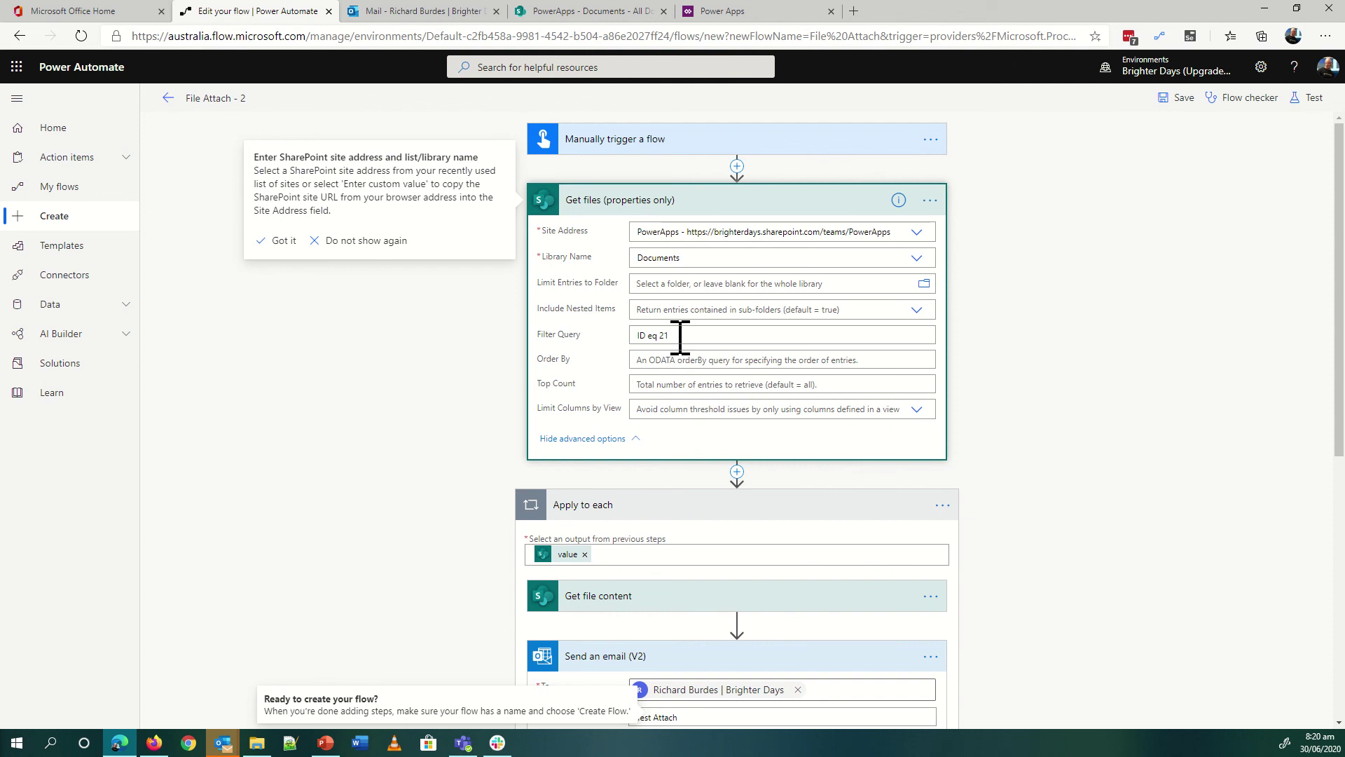
{"action": "left_click_drag", "start_coordinate": [678, 337], "coordinate": [635, 337]}
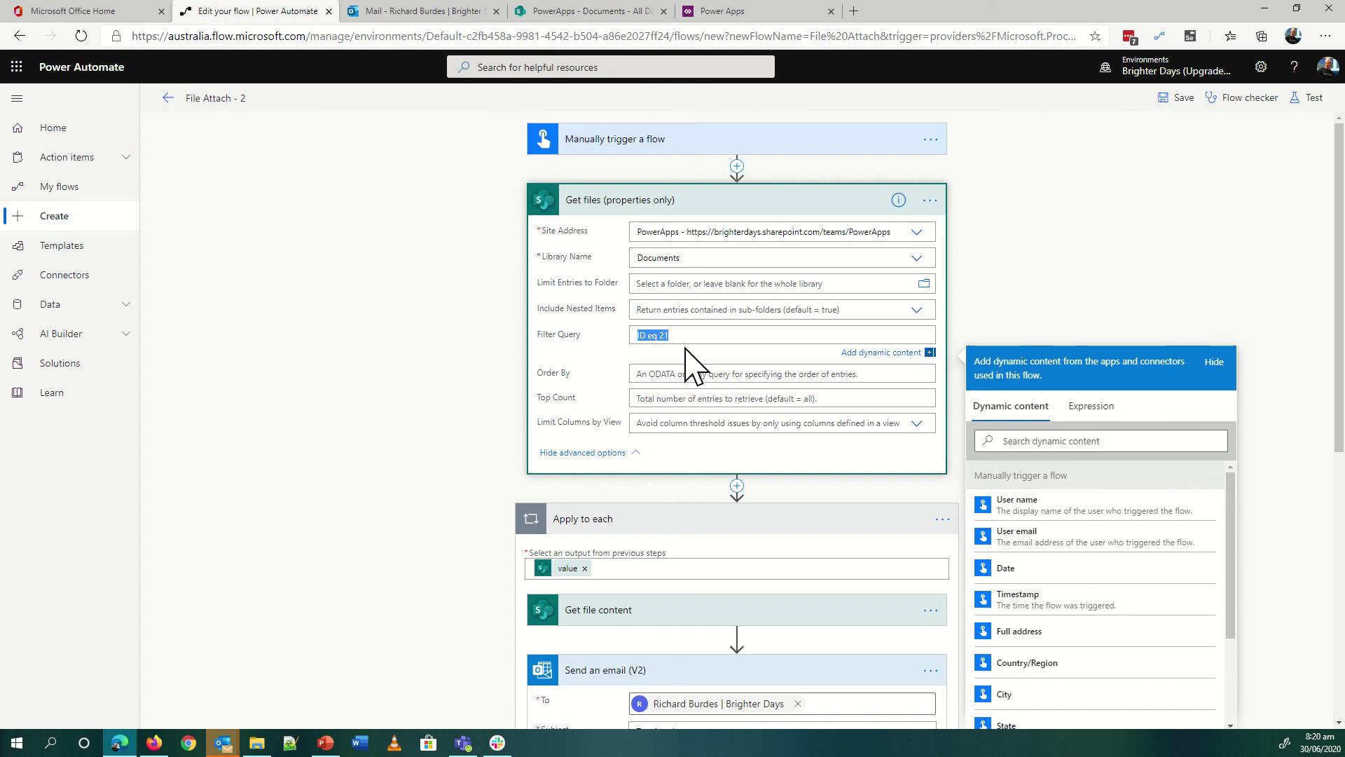
In the PowerApps Documents library, confirm DemoBook.xlsx is listed with ID 21.
{"action": "left_click", "coordinate": [592, 12]}
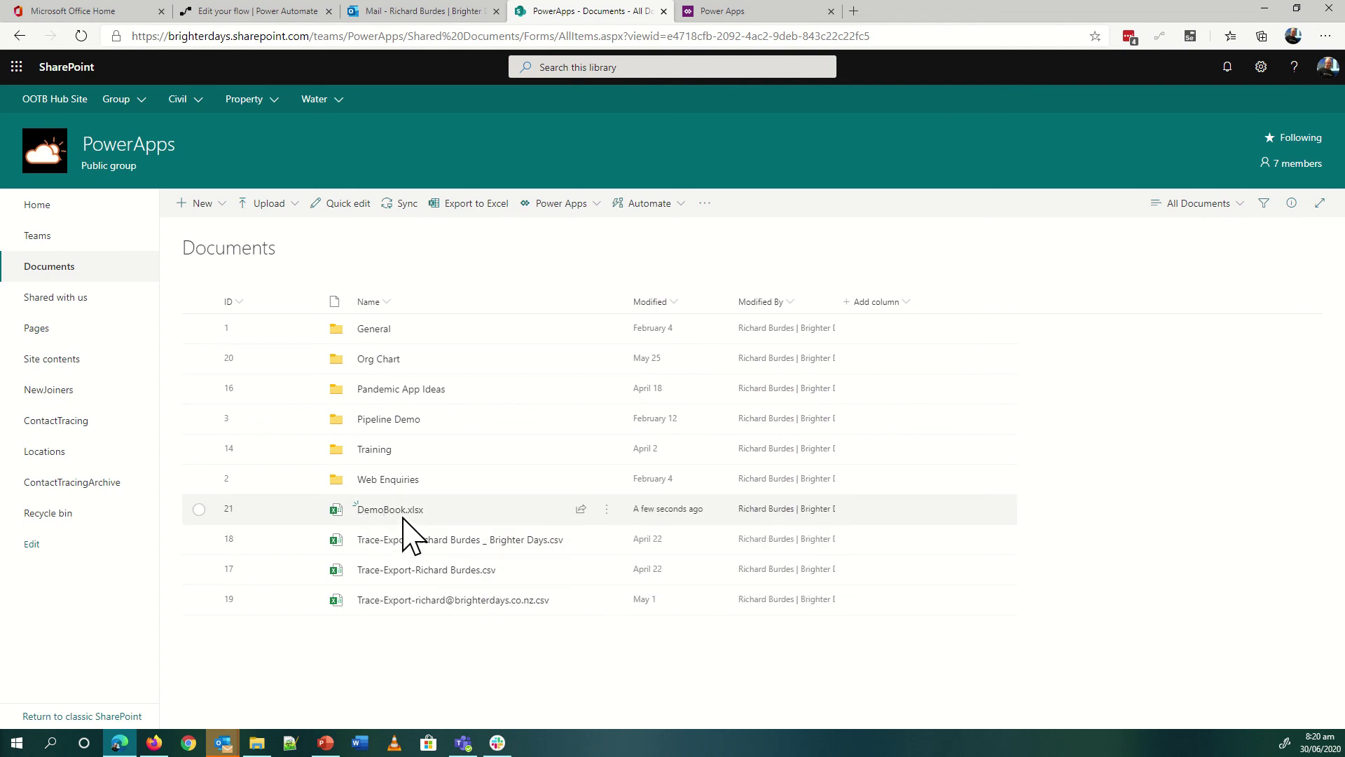
{"action": "mouse_move", "coordinate": [401, 517]}
Clear the 'ID eq 21' text from the Get files Filter Query field.
{"action": "left_click", "coordinate": [277, 12]}
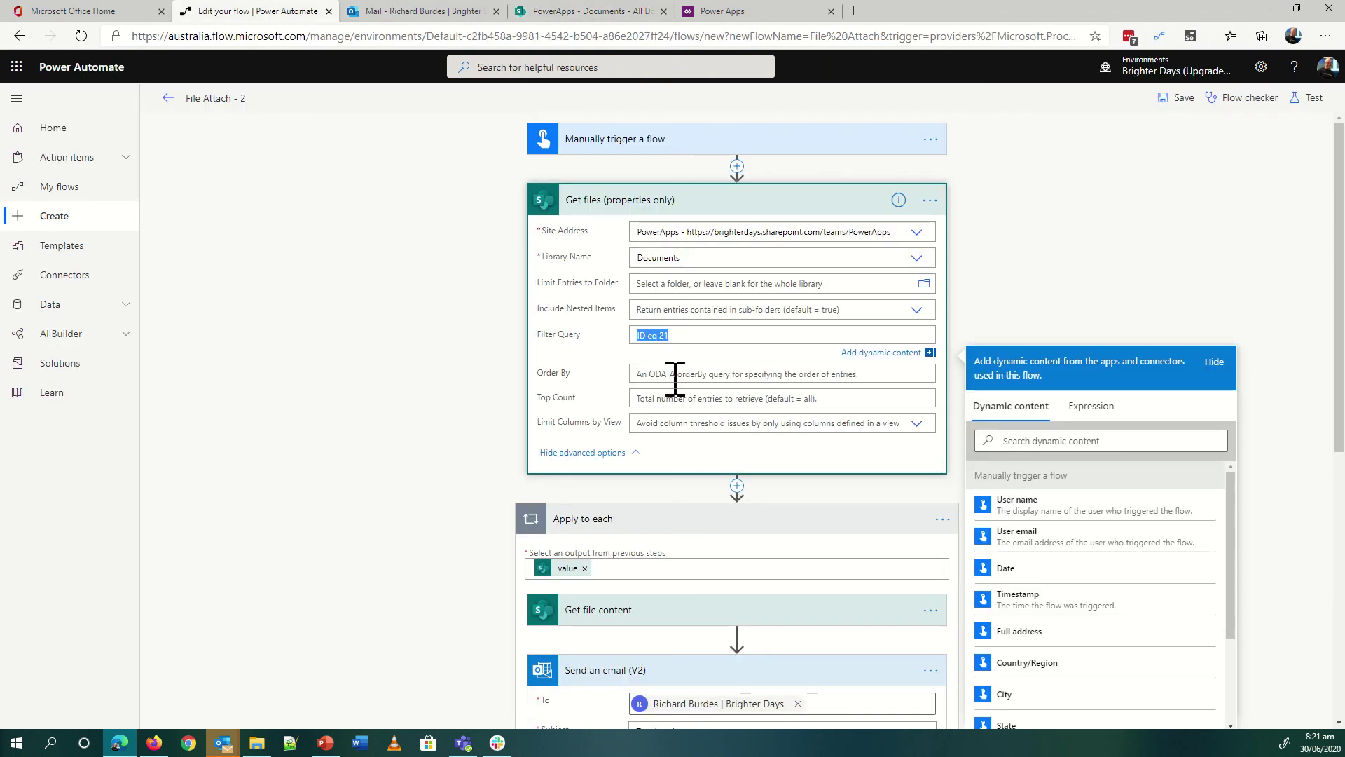
{"action": "left_click", "coordinate": [664, 336]}
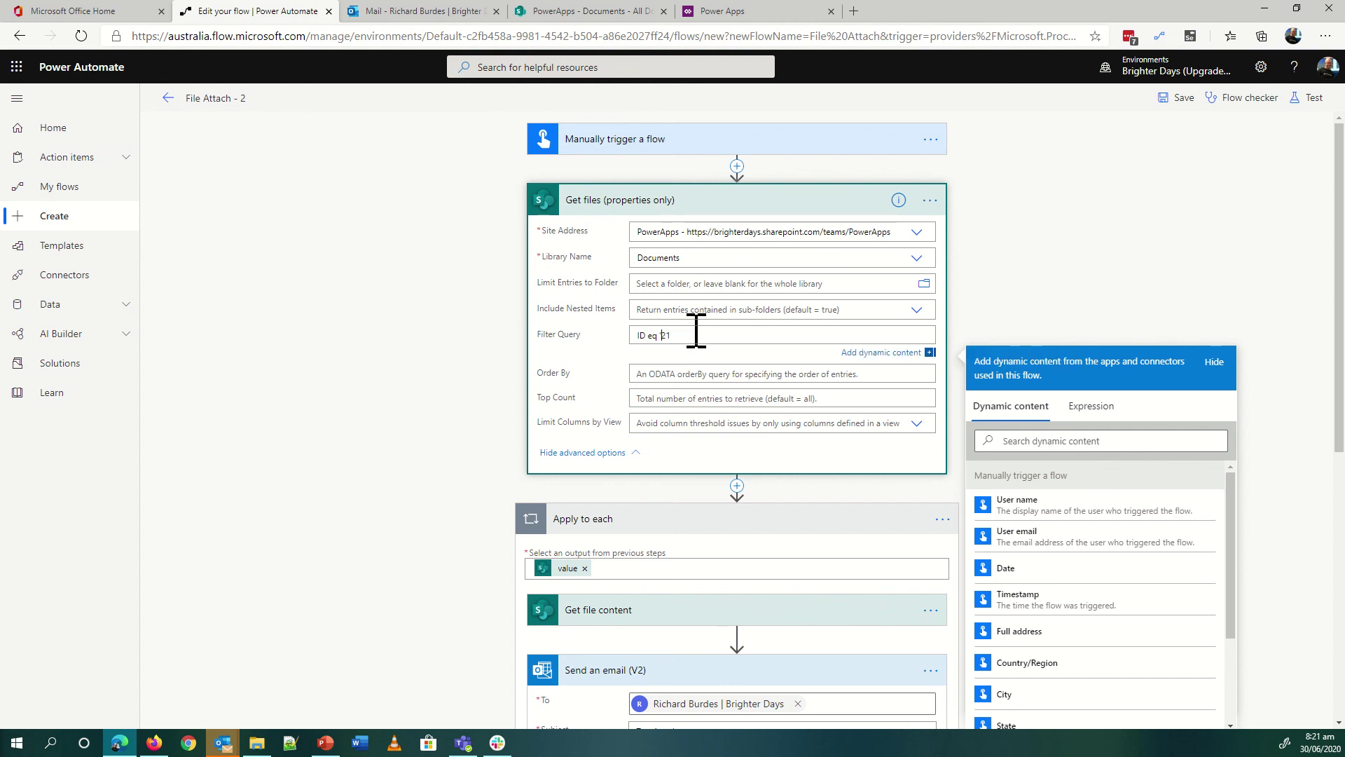
{"action": "key", "text": "ctrl+a"}
{"action": "key", "text": "BackSpace"}
Begin typing a Name-based filter, then return to the SharePoint library to check the file name.
{"action": "type", "text": "Name"}
{"action": "key", "text": "BackSpace"}
{"action": "key", "text": "BackSpace"}
{"action": "key", "text": "BackSpace"}
{"action": "key", "text": "BackSpace"}
{"action": "type", "text": "Nam"}
{"action": "left_click", "coordinate": [588, 12]}
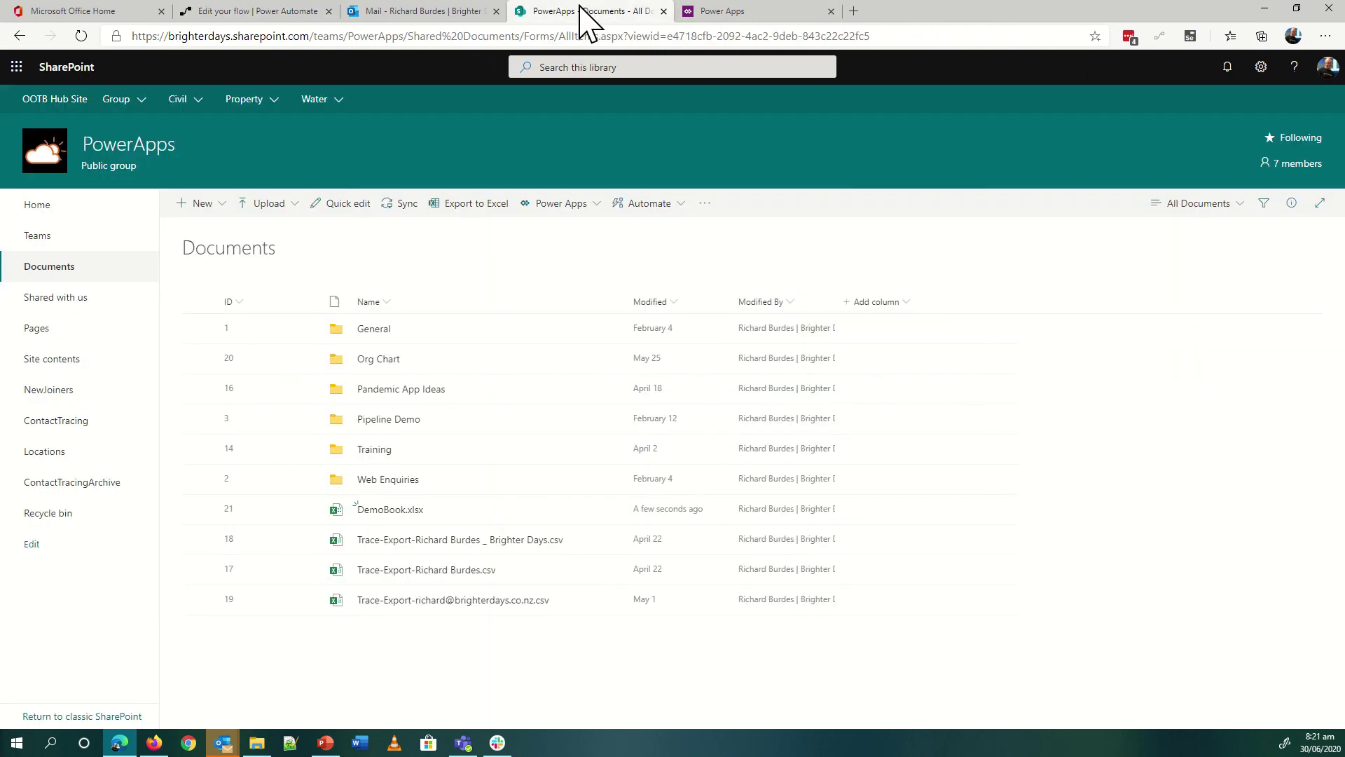
Return to the flow designer to continue the Get files filter Name eq 'DemoBook.xlsx'.
{"action": "left_click", "coordinate": [265, 13]}
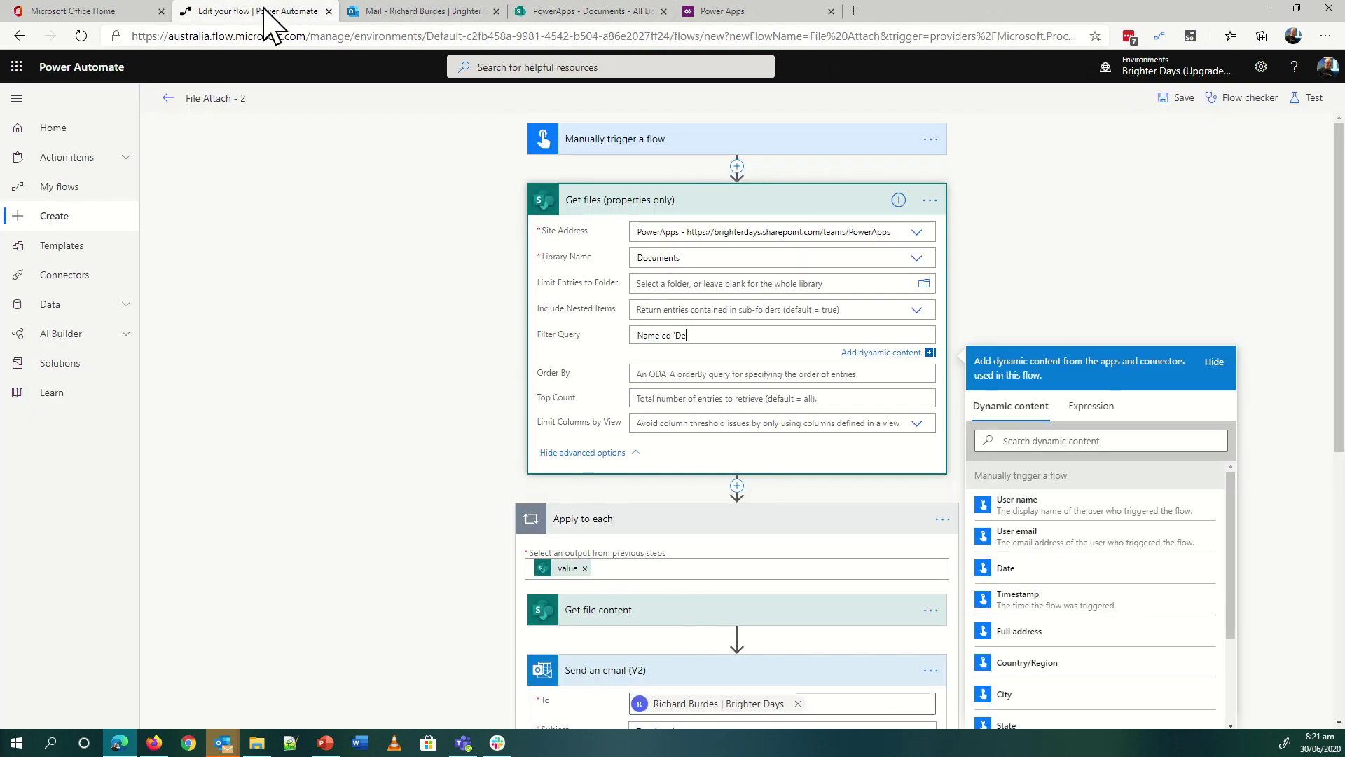